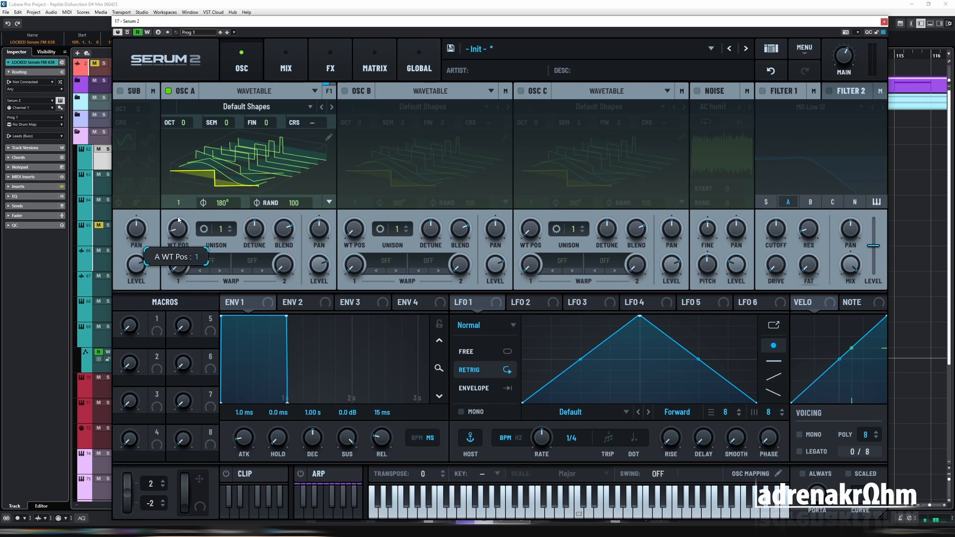
Step: Set oscillator A to wavetable position 2 with the flat waveform view, and enable Filter 1 with 78% resonance
drag(176, 229, 347, 180)
click(311, 188)
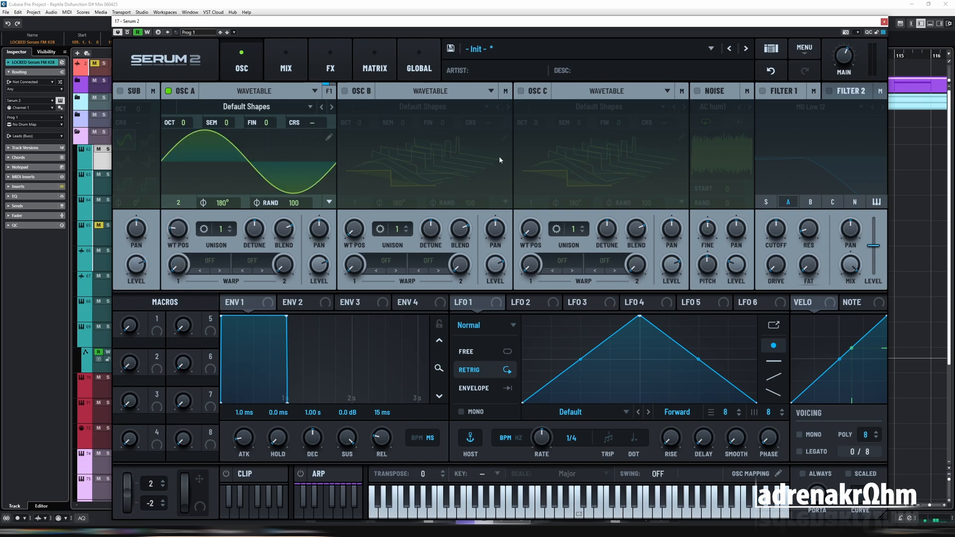
click(778, 91)
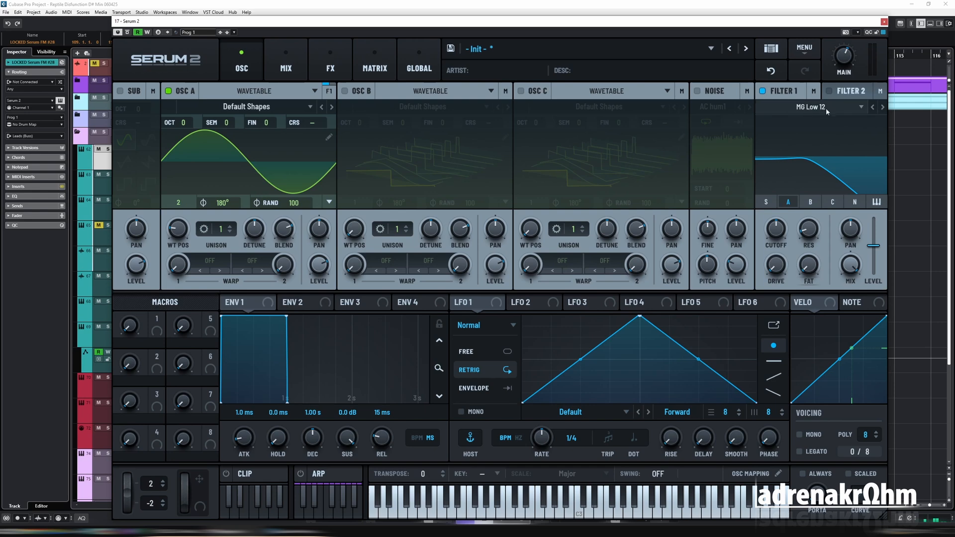
drag(809, 229, 823, 143)
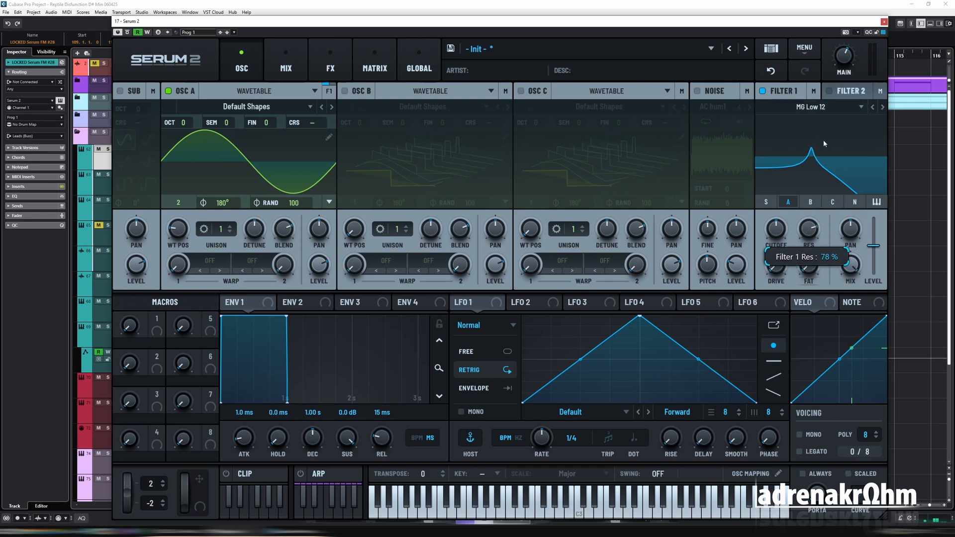
Step: Assign LFO 1 to Filter 1's cutoff, check the routing in the matrix, and adjust its modulation amount
drag(462, 302, 778, 235)
click(374, 68)
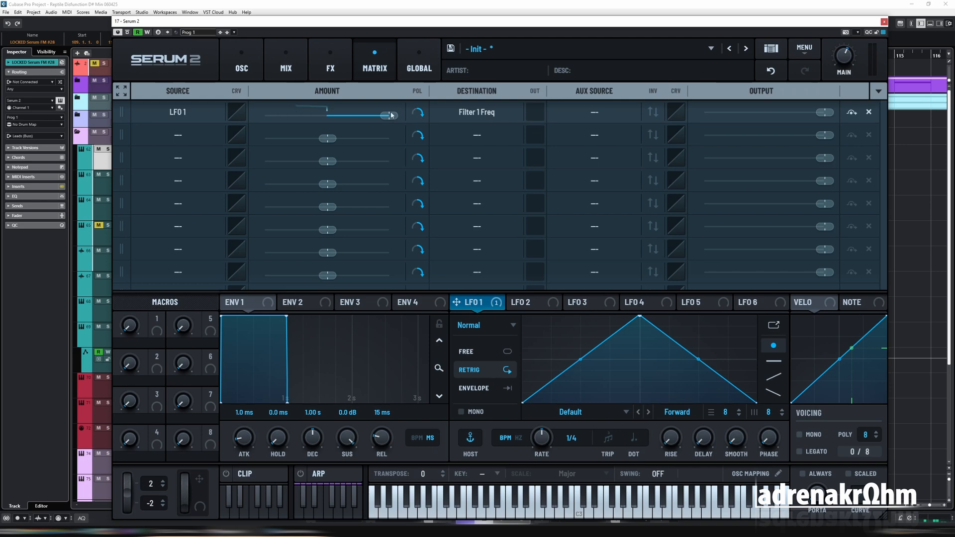
click(242, 67)
drag(778, 234, 766, 219)
drag(765, 219, 766, 221)
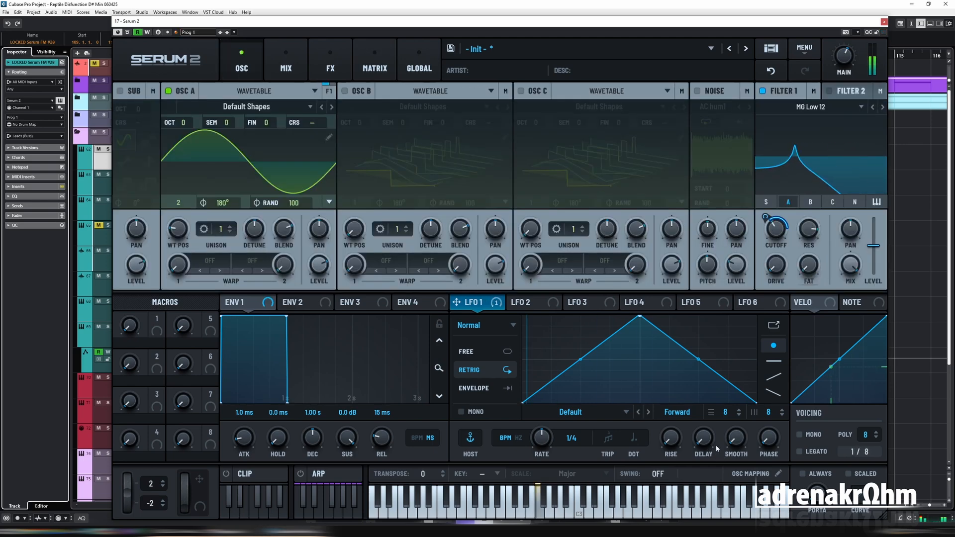
Step: Switch LFO 1's rate from tempo-synced to hertz and raise it to 64.4 Hz
click(518, 439)
drag(543, 438, 544, 380)
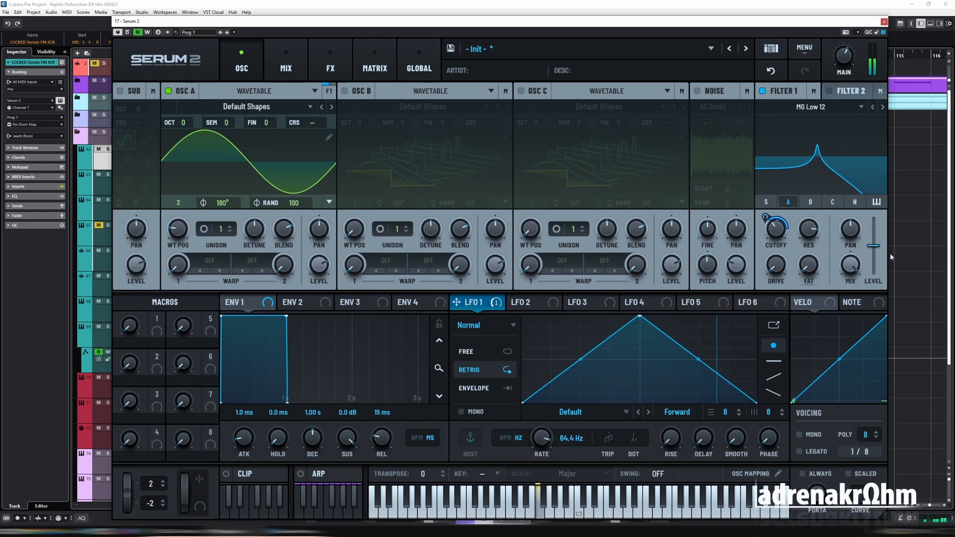
Step: Lower Filter 1's base cutoff to 69 Hz and set LFO 1's rate to 53.7 Hz
double_click(772, 224)
drag(773, 227, 775, 257)
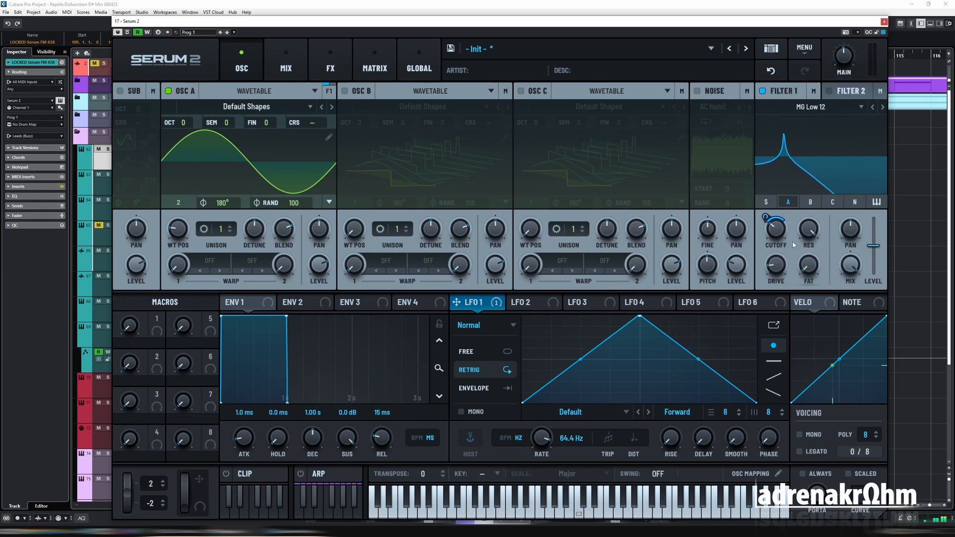
drag(782, 238, 779, 262)
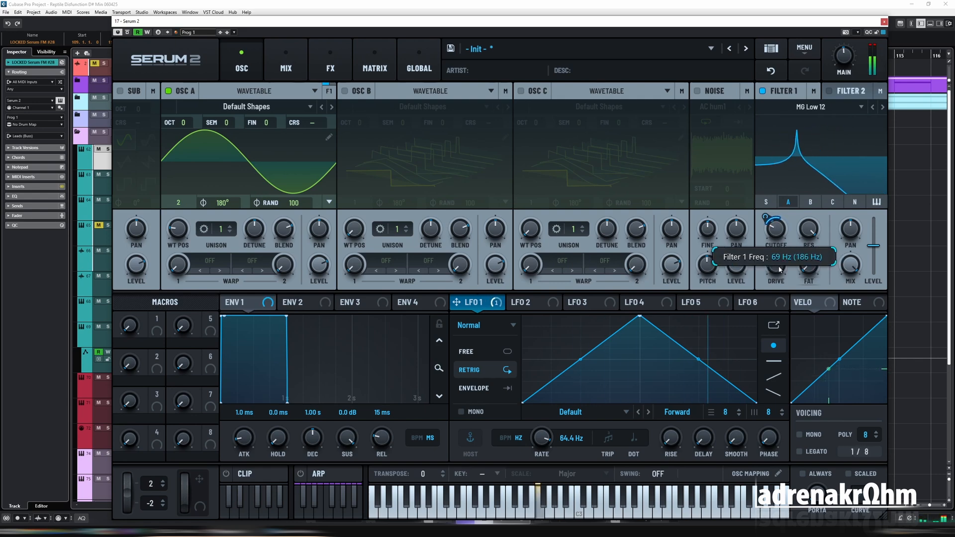
drag(537, 444, 537, 449)
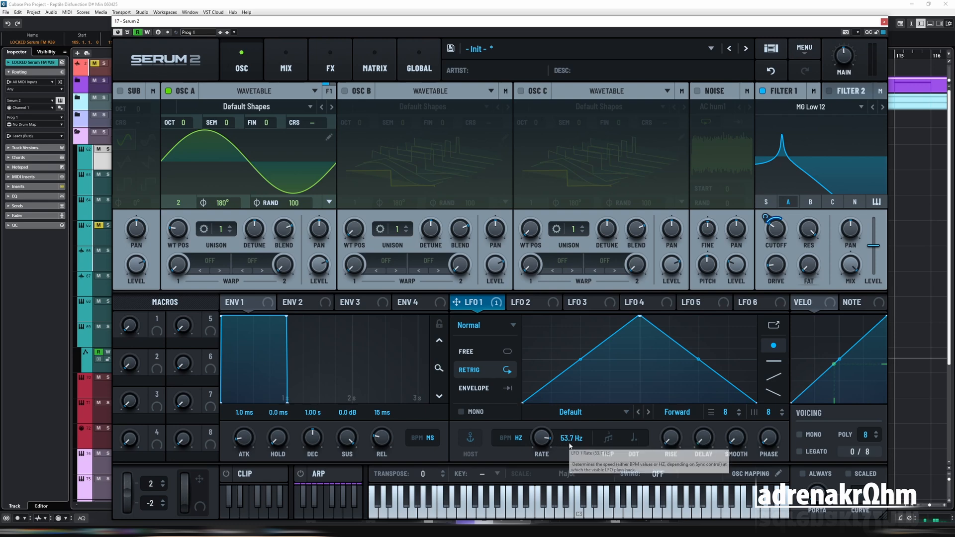
mouse_move(779, 234)
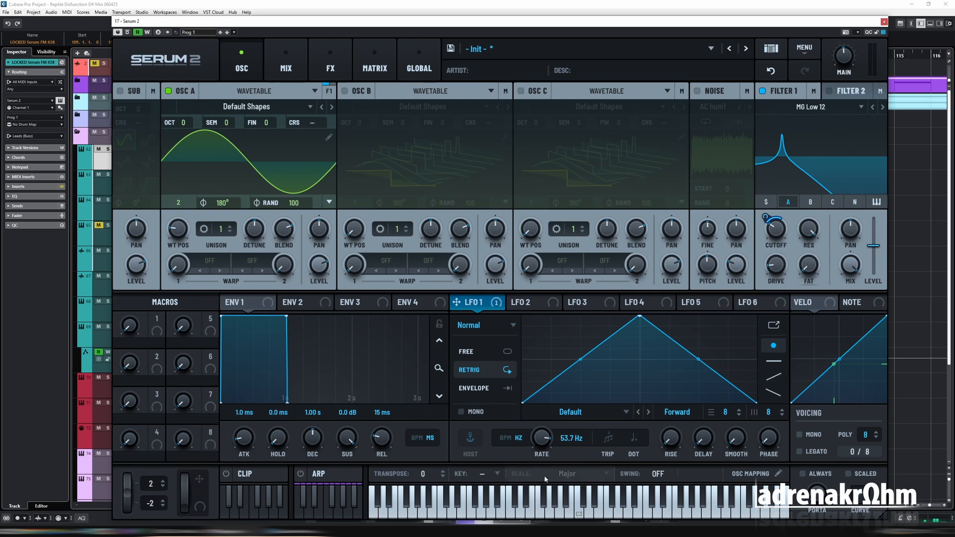
mouse_move(545, 444)
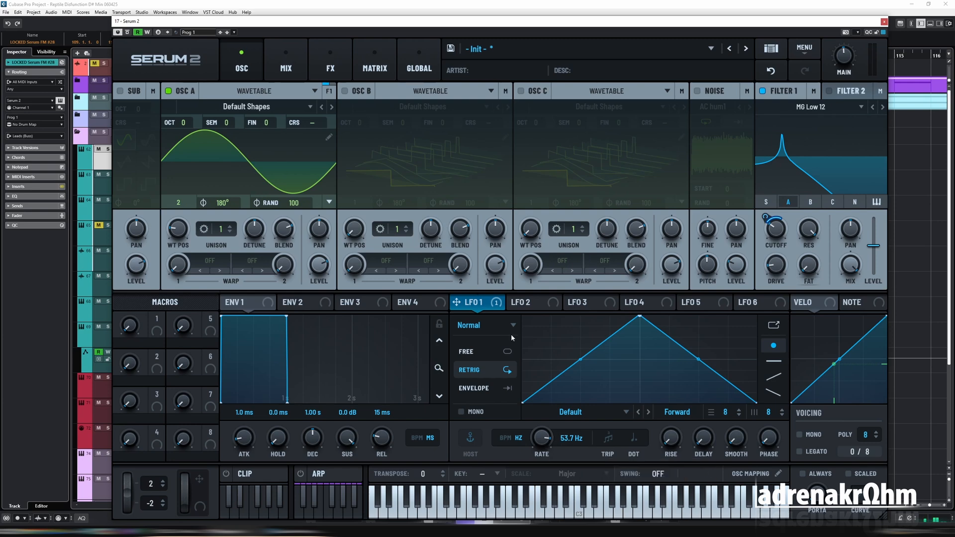
Step: Disable oscillator A, enable oscillator B, and assign OSC B as a modulation source for Filter 1's cutoff
click(169, 92)
click(358, 94)
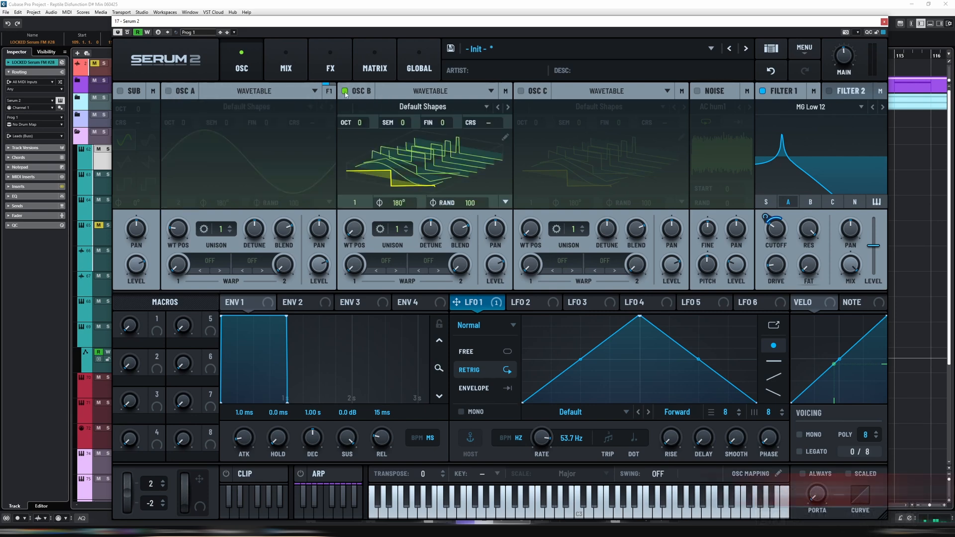
drag(366, 94, 786, 237)
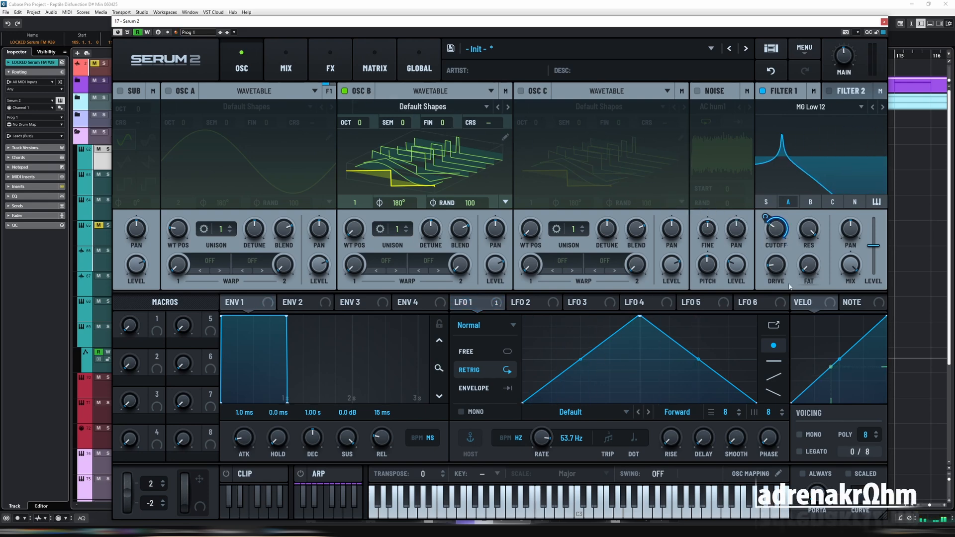
Step: Remove LFO 1's modulation from Filter 1's cutoff and adjust the OSC B modulation amount on it
right_click(486, 305)
click(523, 328)
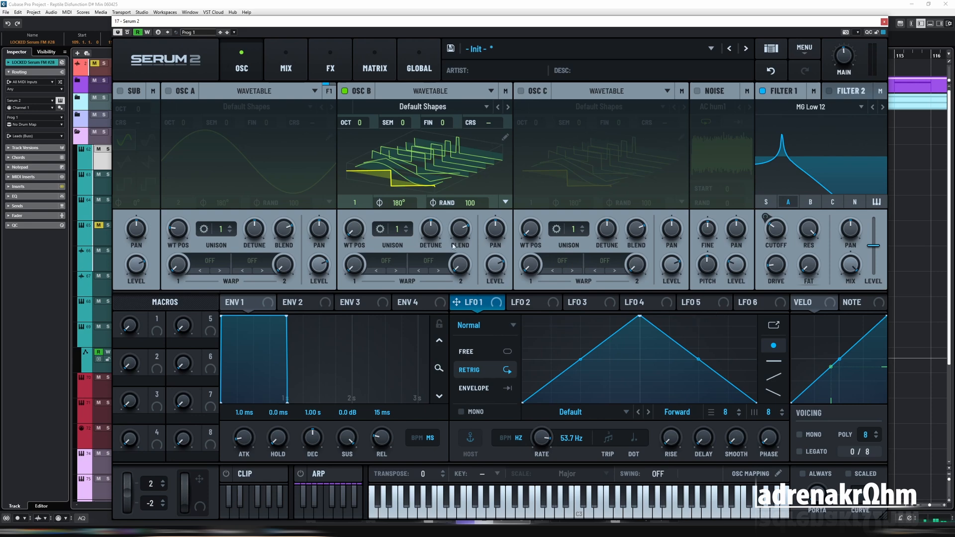
drag(754, 208, 774, 235)
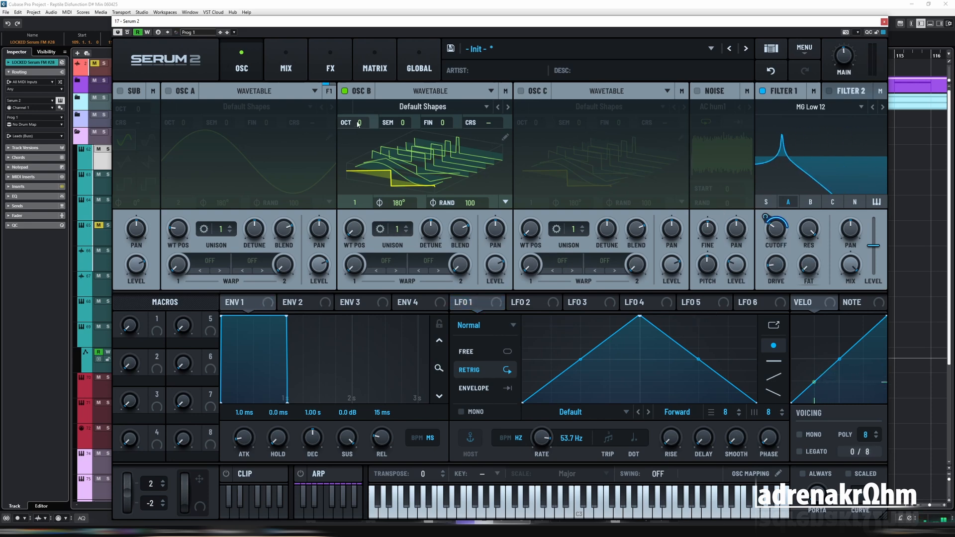
Step: Show oscillator B's waveform in the flat view and set its wavetable position to 2 for a sine wave
mouse_move(358, 123)
mouse_down()
mouse_move(374, 102)
mouse_move(366, 132)
mouse_up()
mouse_move(781, 233)
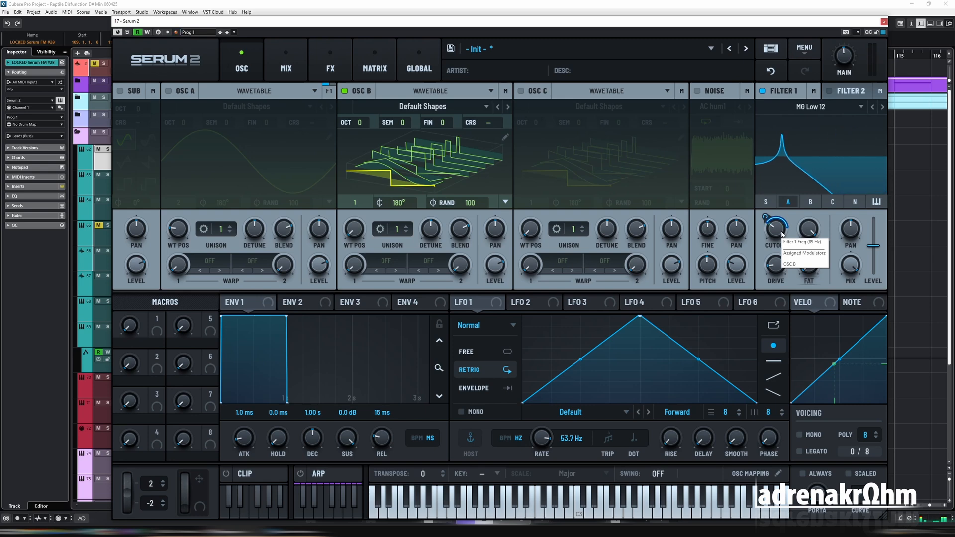
click(486, 187)
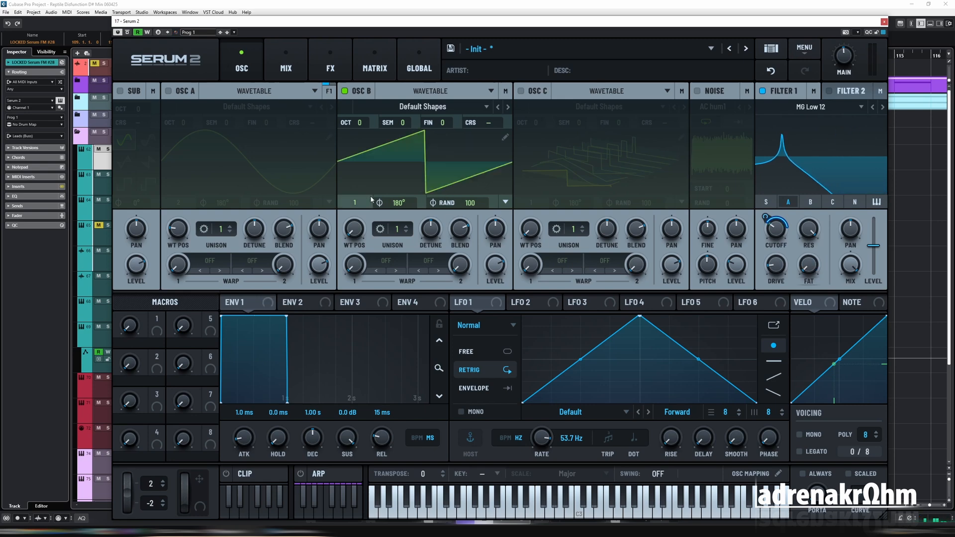
drag(354, 231, 351, 205)
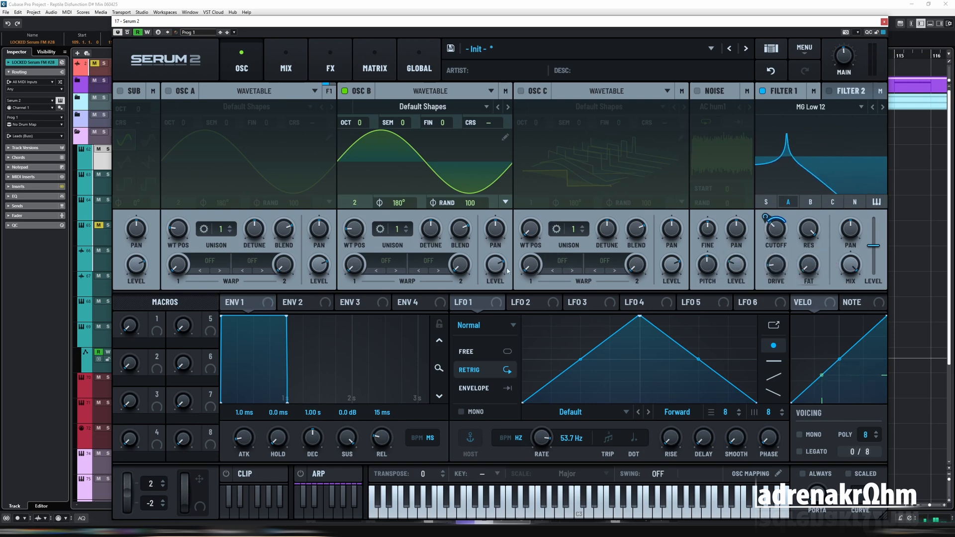
Step: Turn oscillator B's level all the way down and re-enable oscillator A at wavetable position 1
drag(500, 267, 500, 309)
click(168, 91)
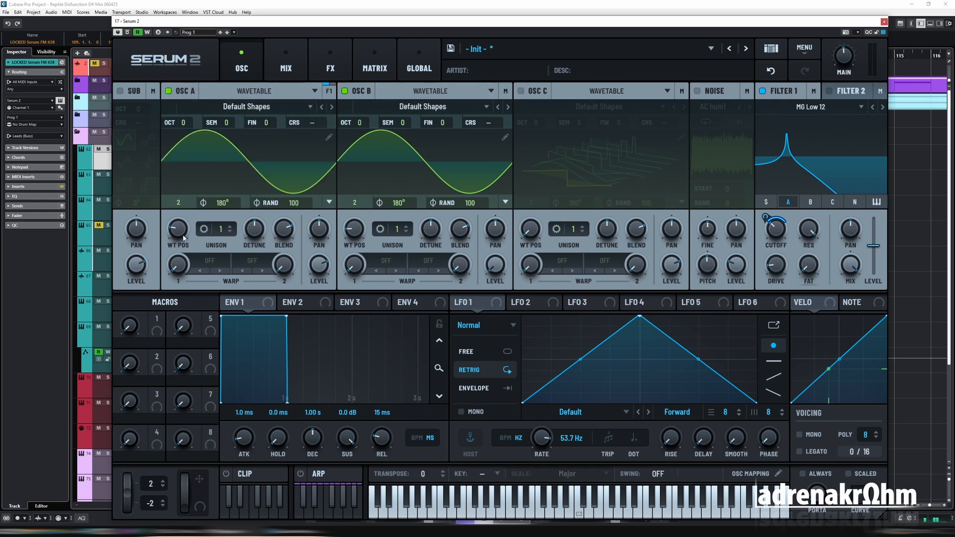
drag(184, 238, 184, 242)
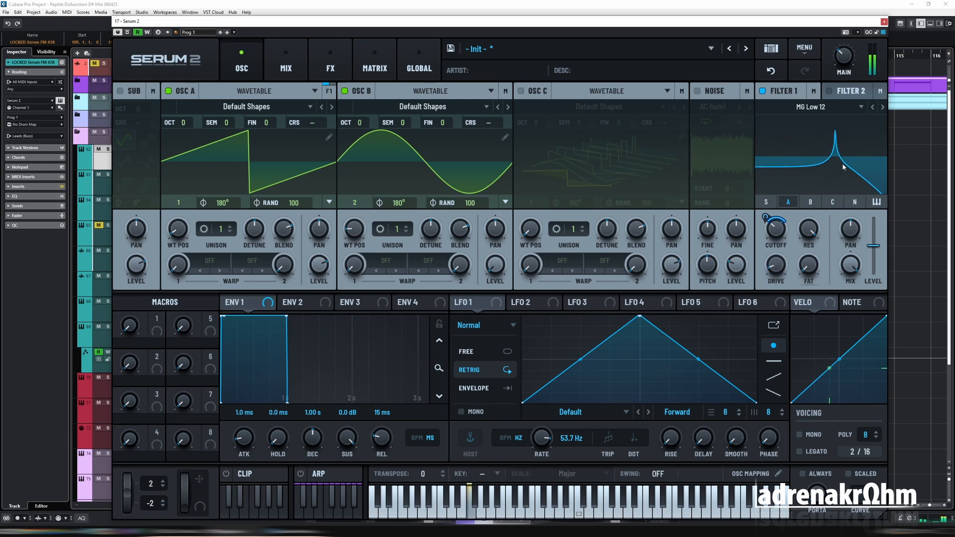
Step: Increase OSC B's modulation depth on Filter 1's cutoff and raise the base cutoff to just above 189 Hz
drag(765, 217, 768, 205)
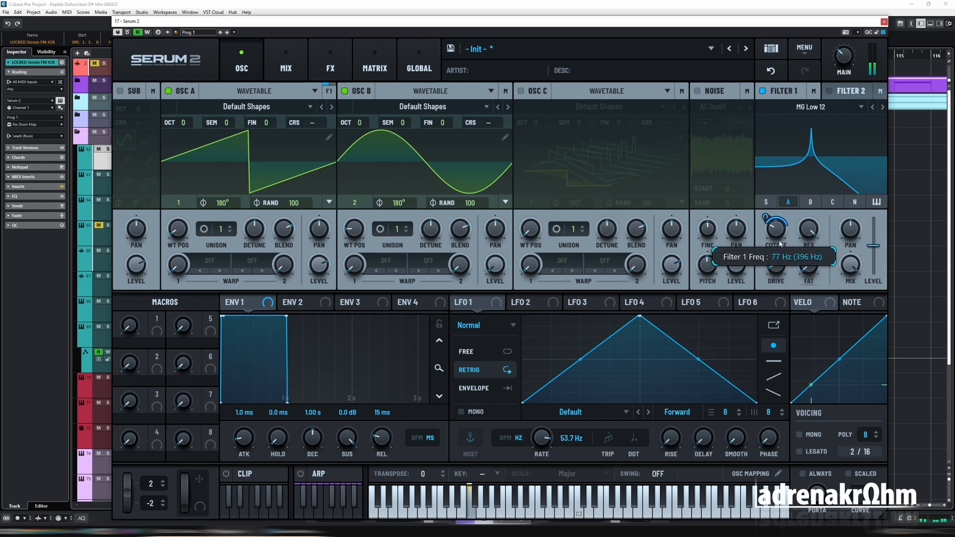
drag(777, 235, 779, 212)
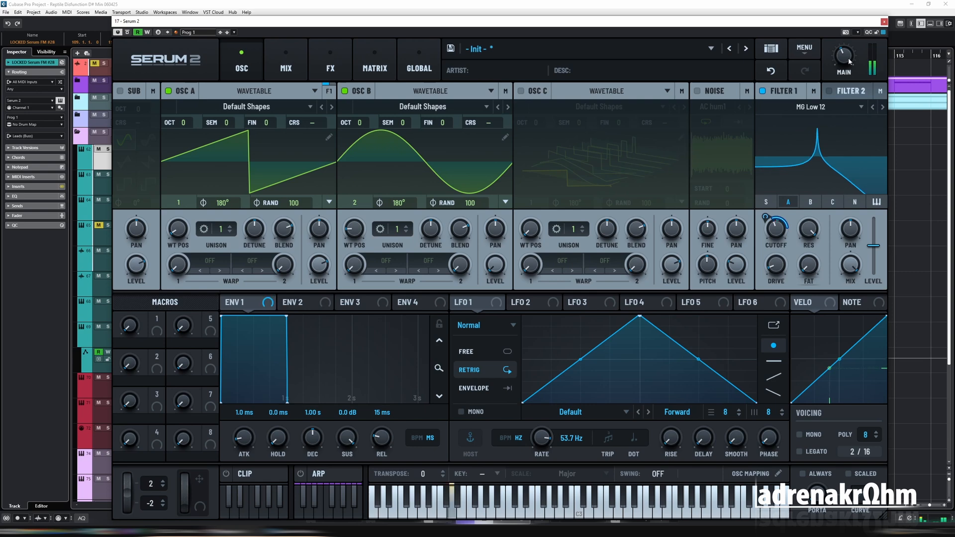
mouse_move(784, 257)
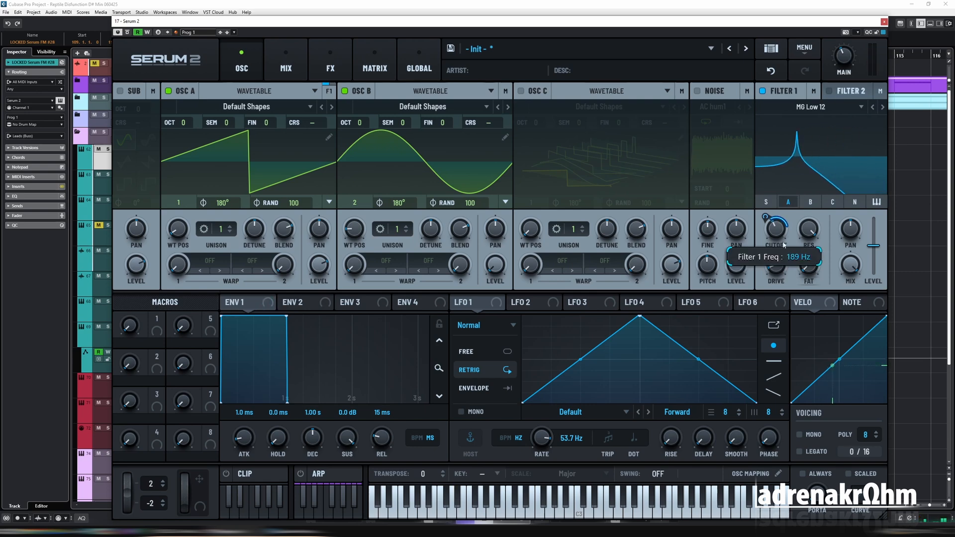
drag(784, 257, 782, 233)
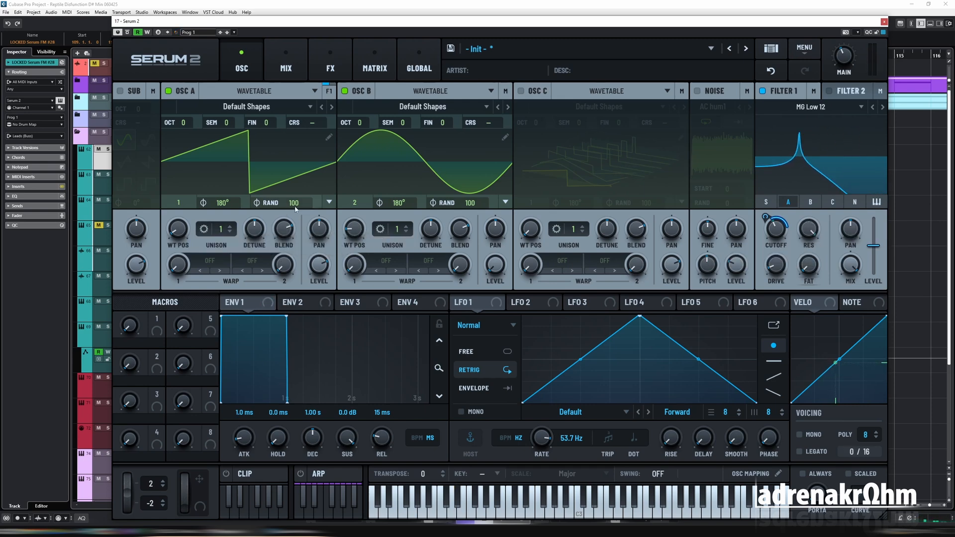
Step: Set the random phase of oscillators A and B to 0 and fine-tune Filter 1's cutoff
drag(297, 202, 322, 472)
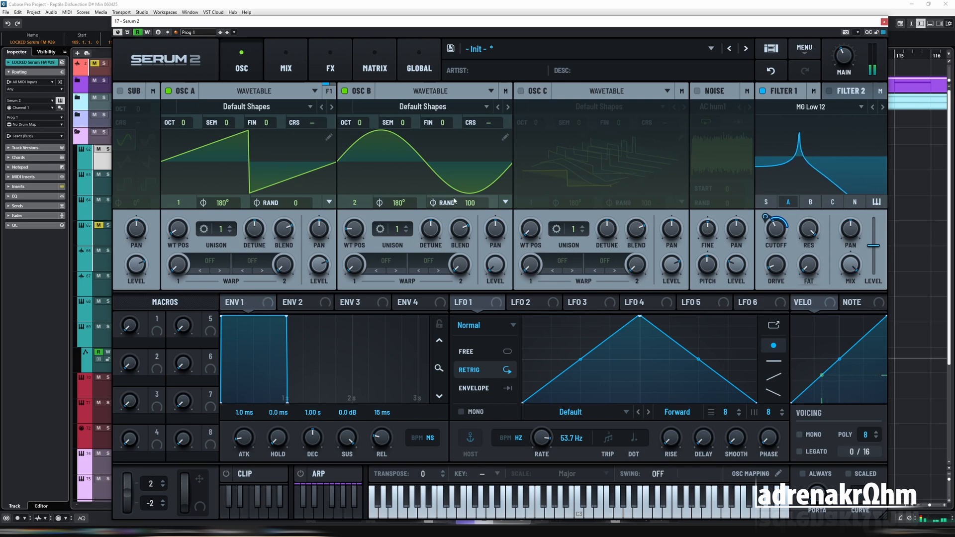
drag(471, 203, 497, 432)
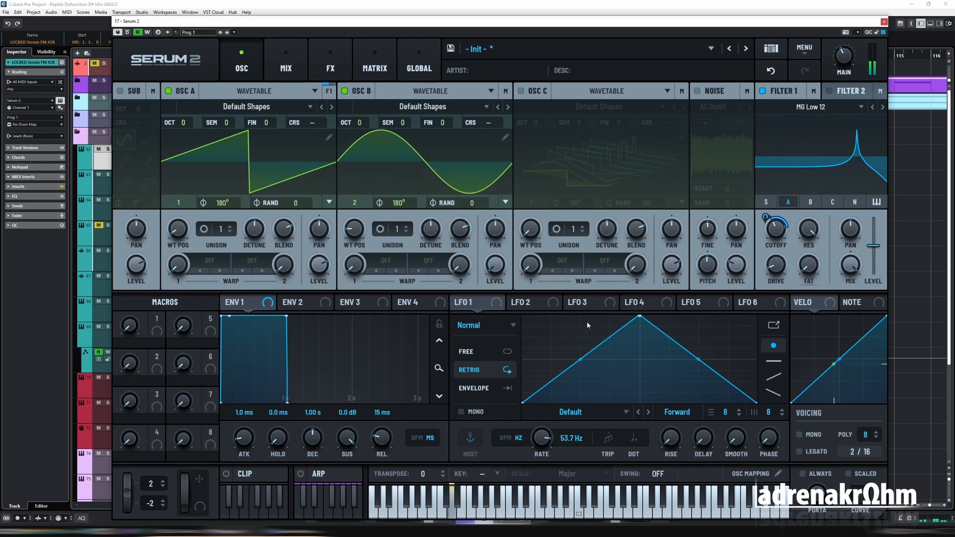
drag(782, 240, 784, 237)
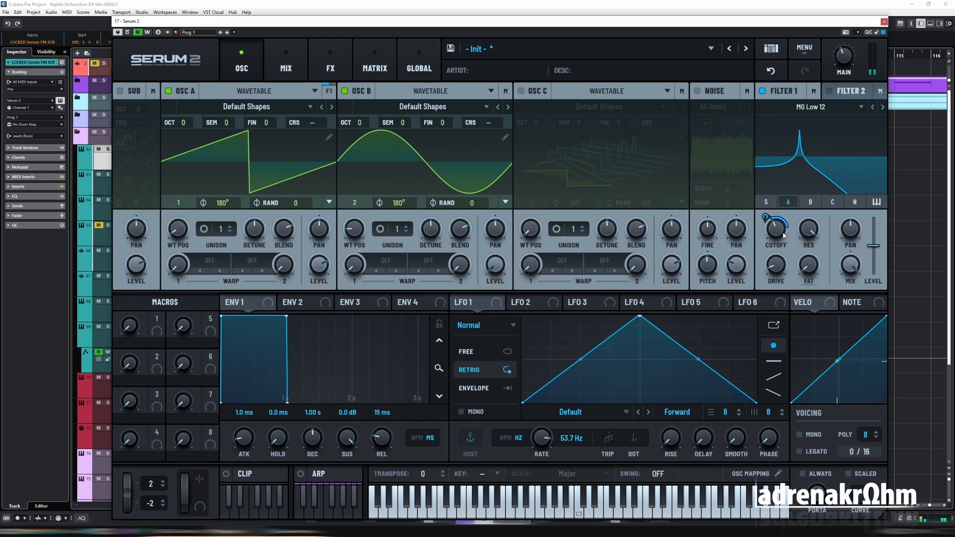
Step: Change Filter 1's type to MG Dirty from the S2 Filters group and raise its cutoff slightly
click(792, 109)
mouse_move(782, 156)
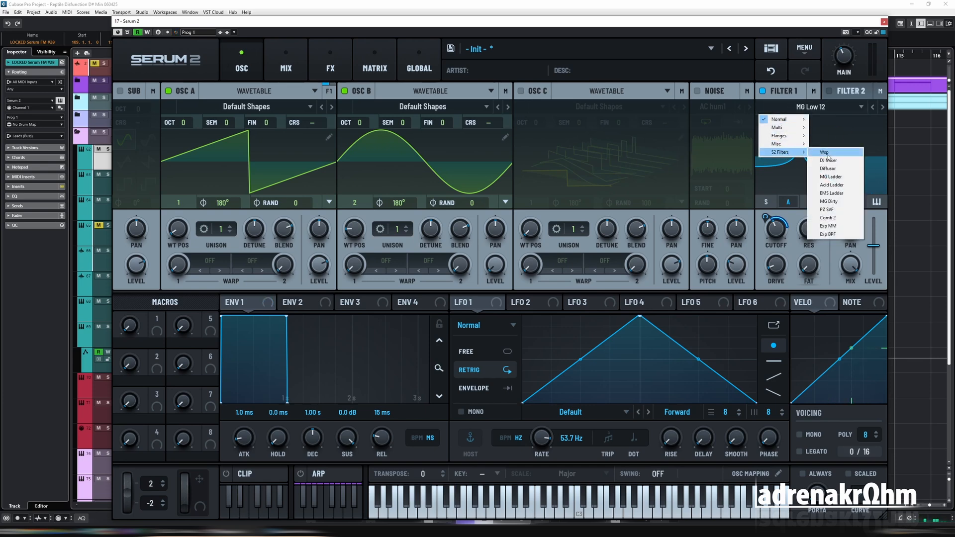
click(828, 201)
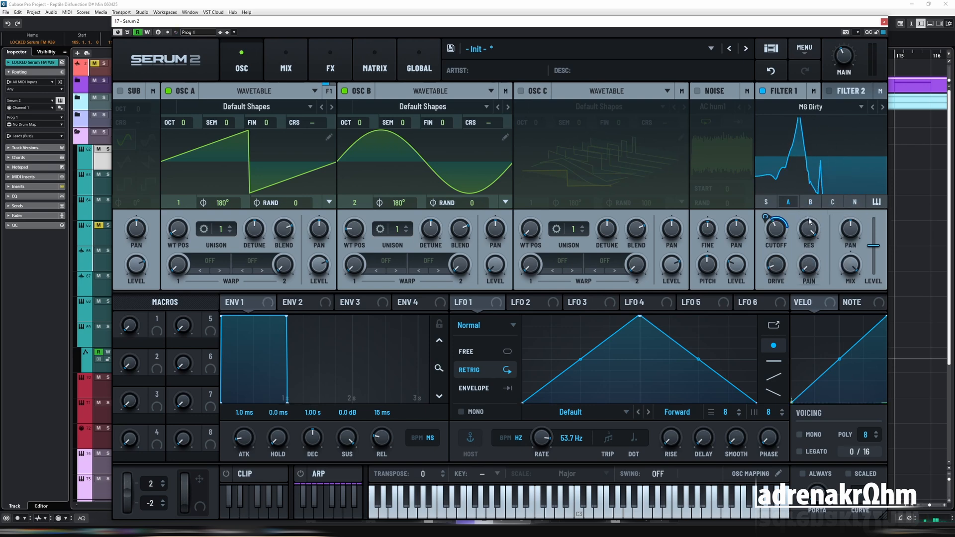
mouse_move(778, 233)
mouse_down()
mouse_move(777, 220)
mouse_move(777, 228)
mouse_up()
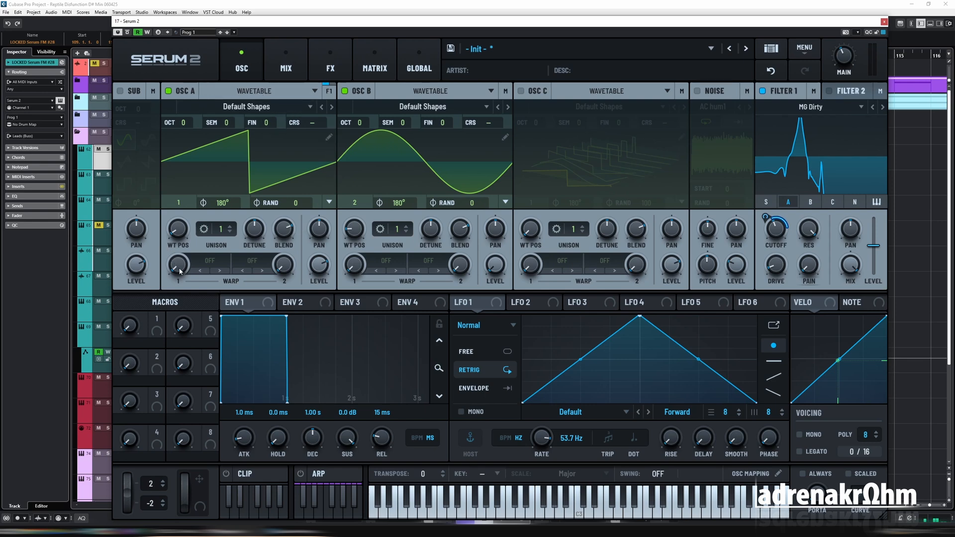
Step: Set oscillator A to wavetable position 2 and silence that frame in the wavetable editor by reducing harmonic bin 1 to 0%
drag(177, 229, 189, 213)
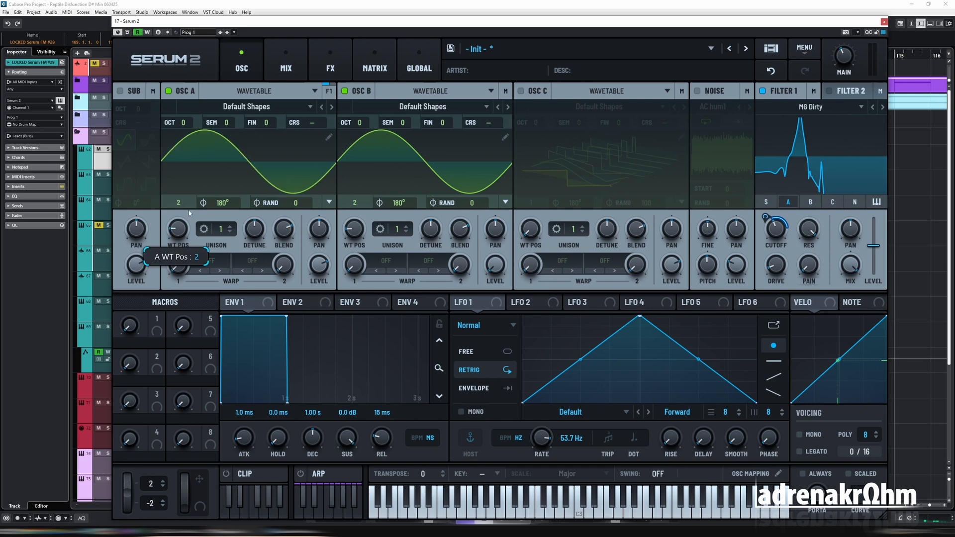
click(329, 138)
click(166, 108)
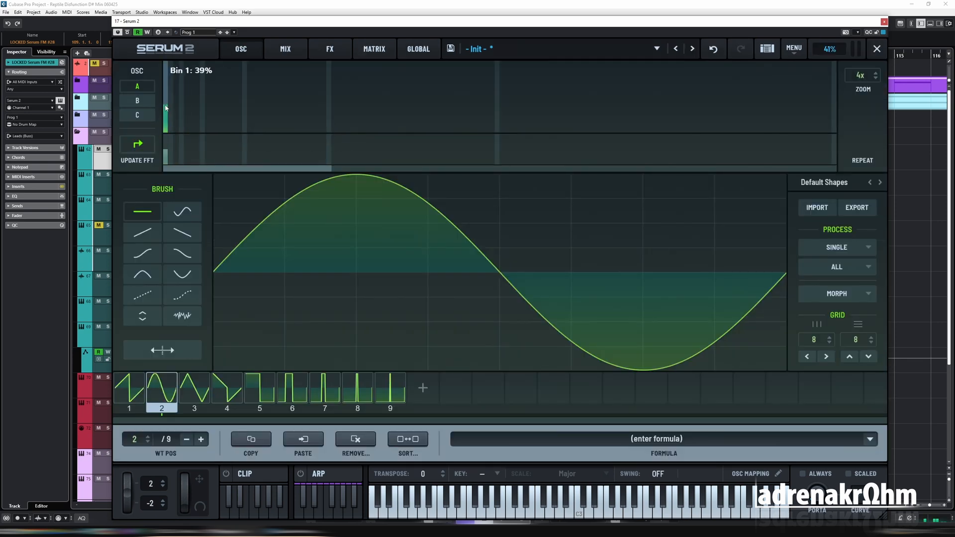
drag(164, 132, 165, 138)
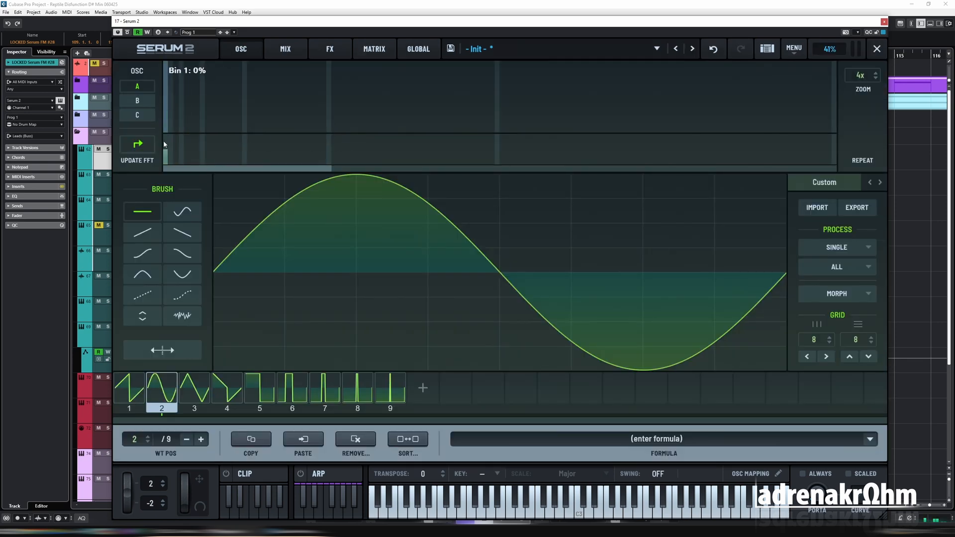
click(877, 49)
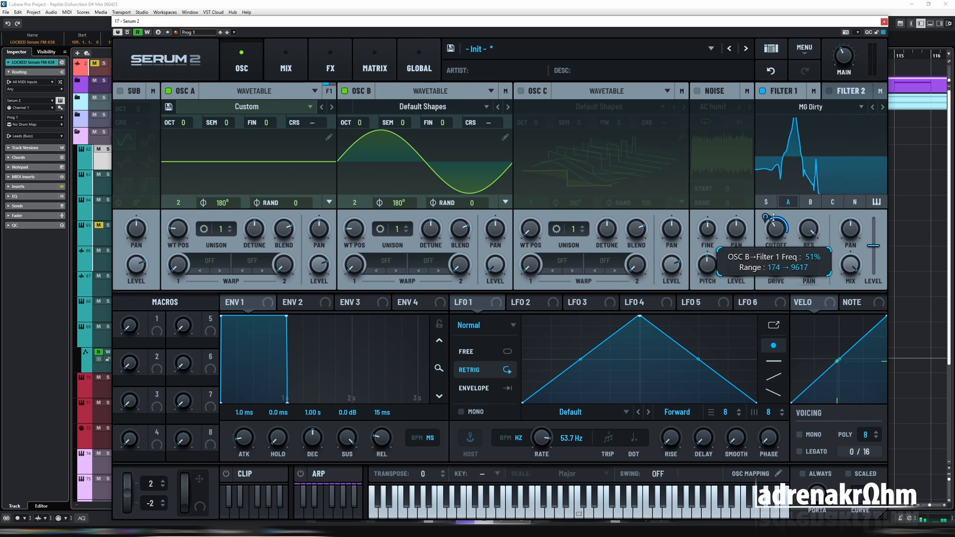
Step: Lower Filter 1's base cutoff with the OSC B modulation assigned to it
drag(772, 222, 784, 253)
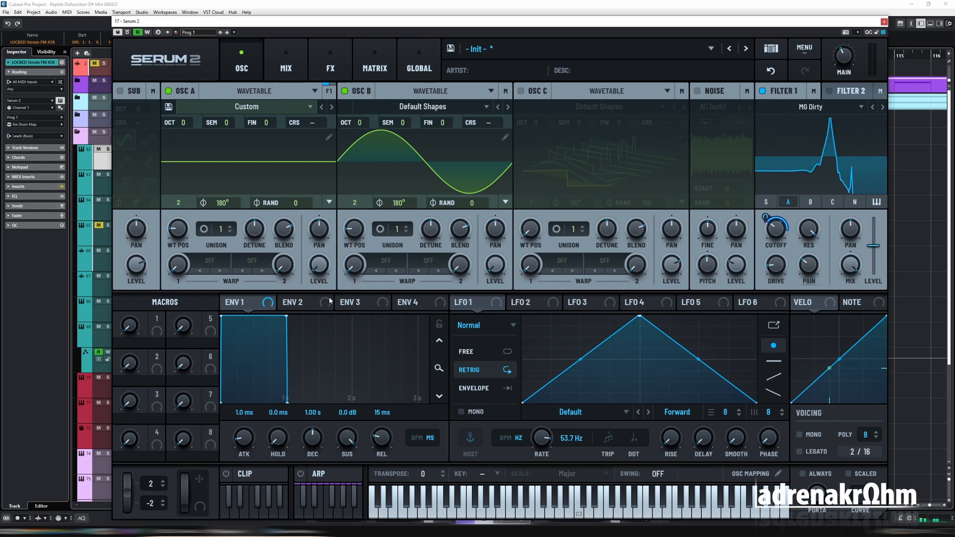
Step: Raise oscillator A's level and inspect its flat frame 2 in the wavetable editor
drag(322, 266, 321, 238)
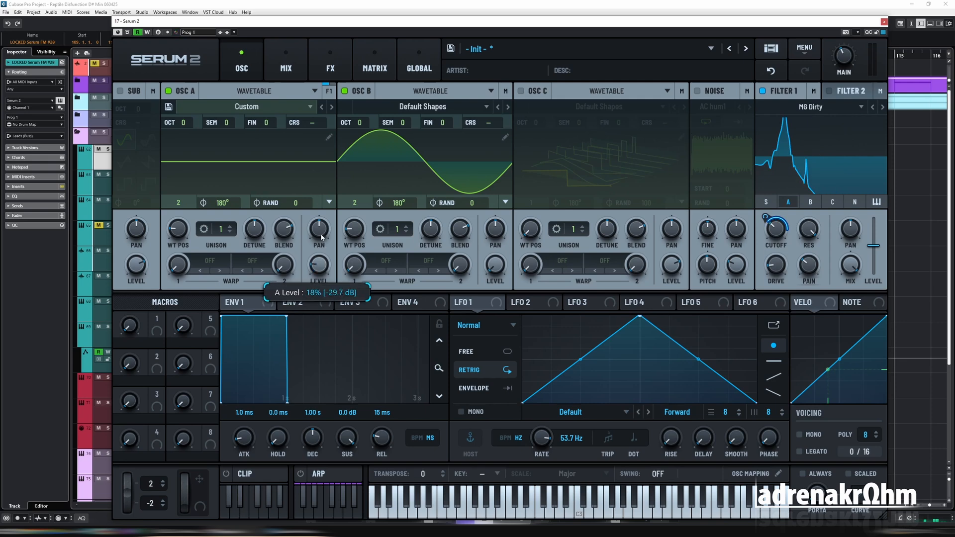
drag(323, 168, 322, 168)
drag(319, 269, 320, 257)
click(329, 137)
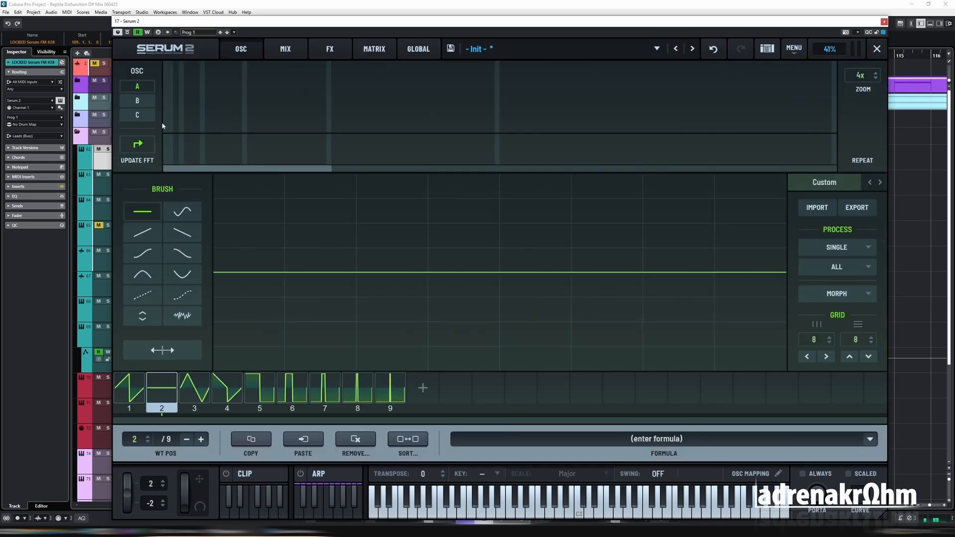
click(877, 50)
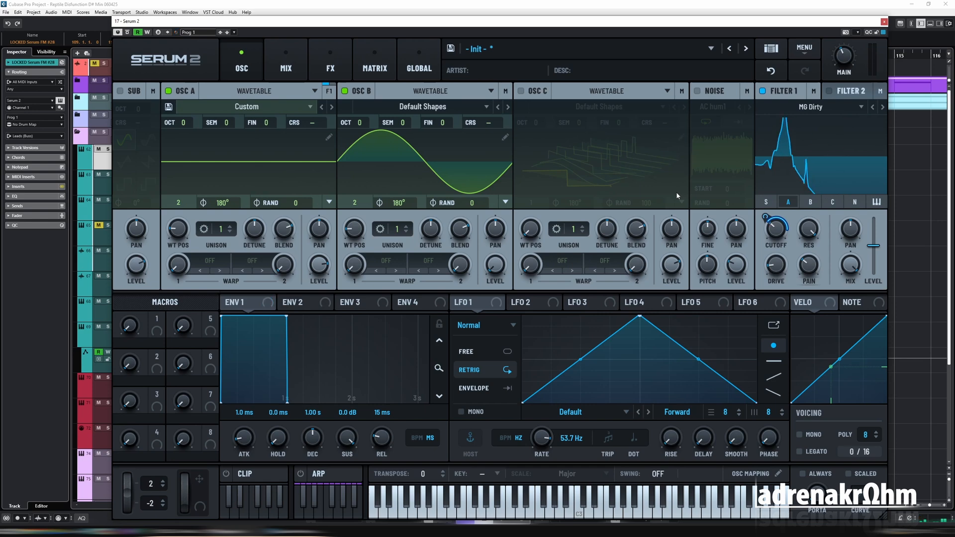
Step: Set oscillator B's octave to -1 and the main volume to 69%
drag(361, 125, 362, 132)
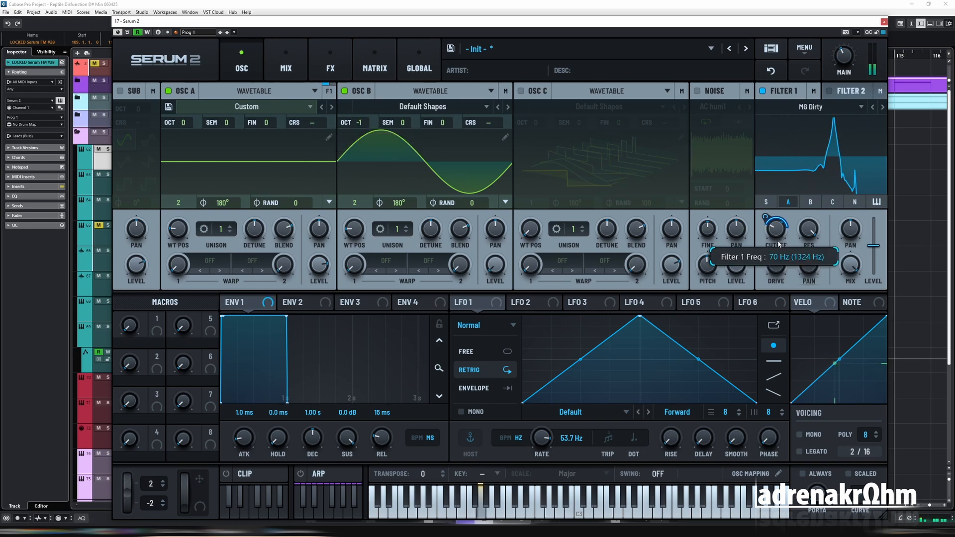
drag(851, 60, 850, 40)
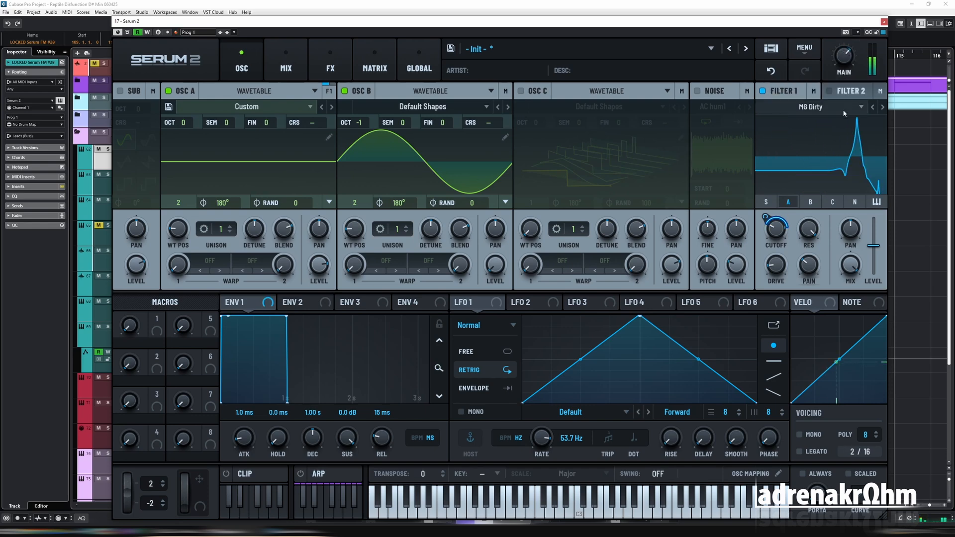
drag(849, 57, 852, 56)
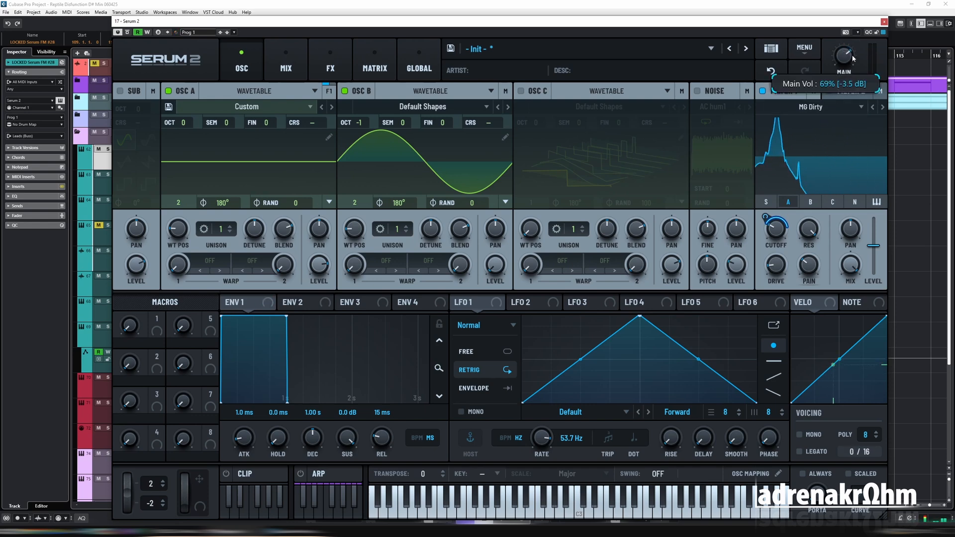
Step: Loop and play the bar 109 clip on the LOCKED Serum FM #28 track, and solo the track with its Serum 2 window open
click(885, 22)
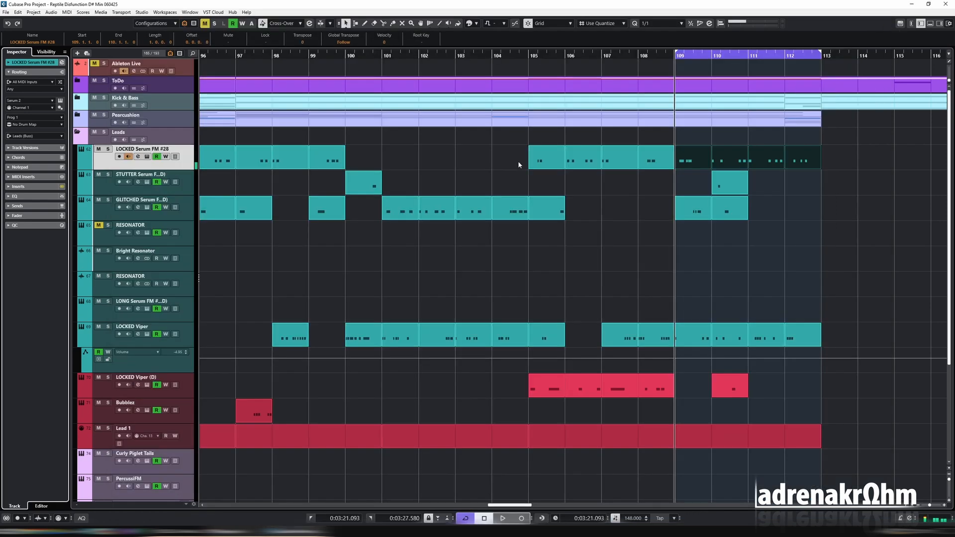
click(694, 161)
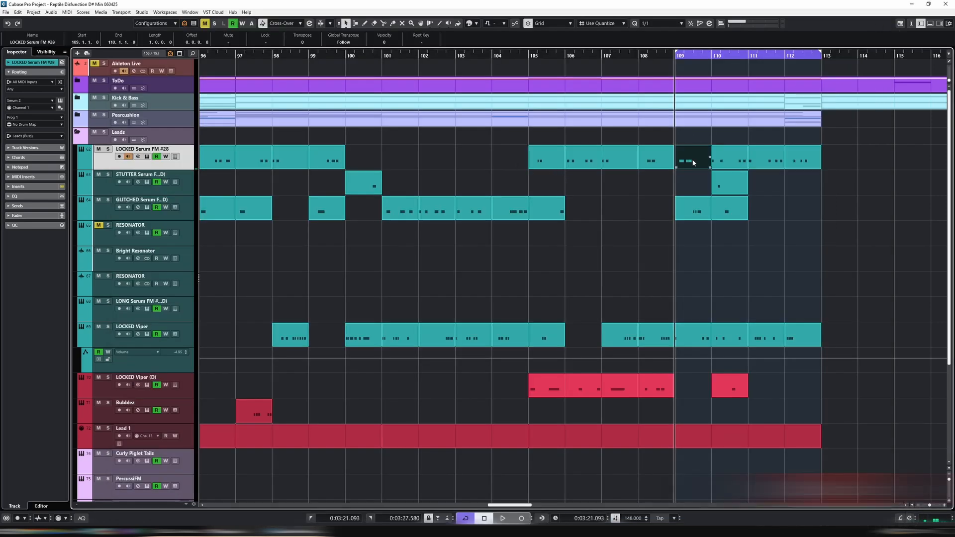
key(p)
key(space)
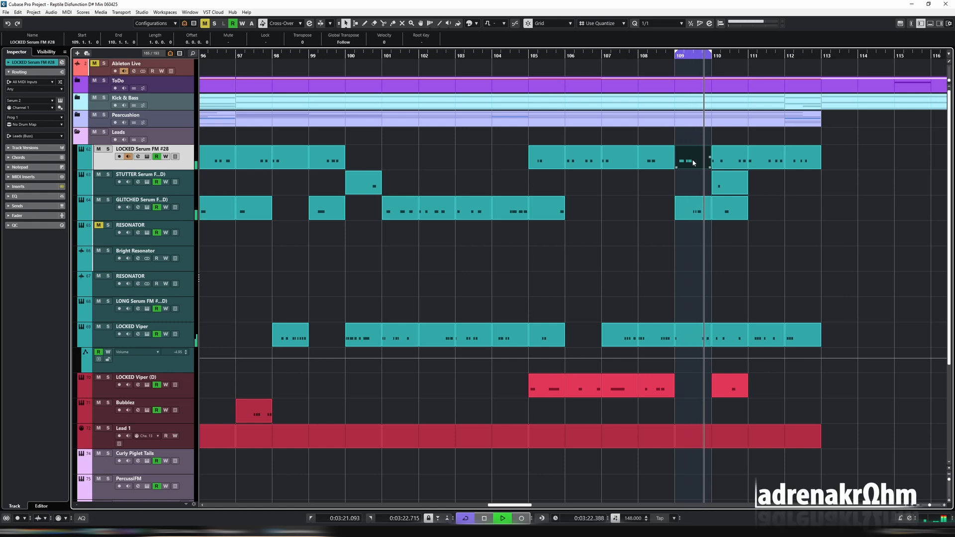
key(e)
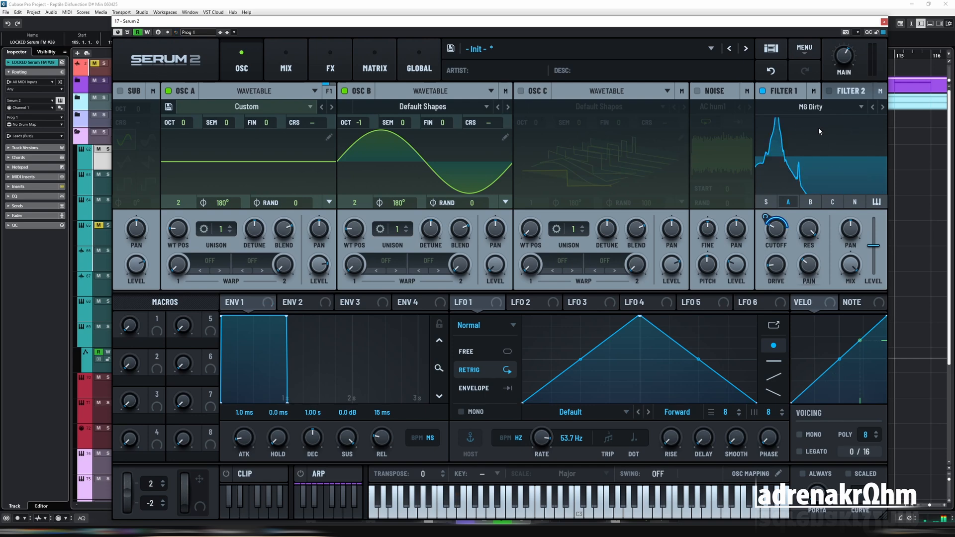
key(s)
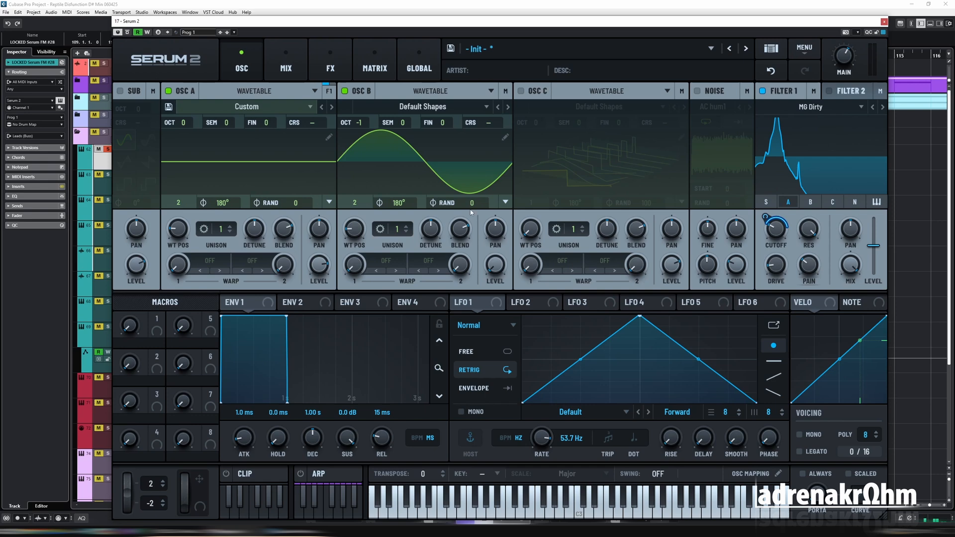
Step: Set oscillator B's first warp mode to Bend + from the Alt Warp group and raise its amount fully
click(384, 265)
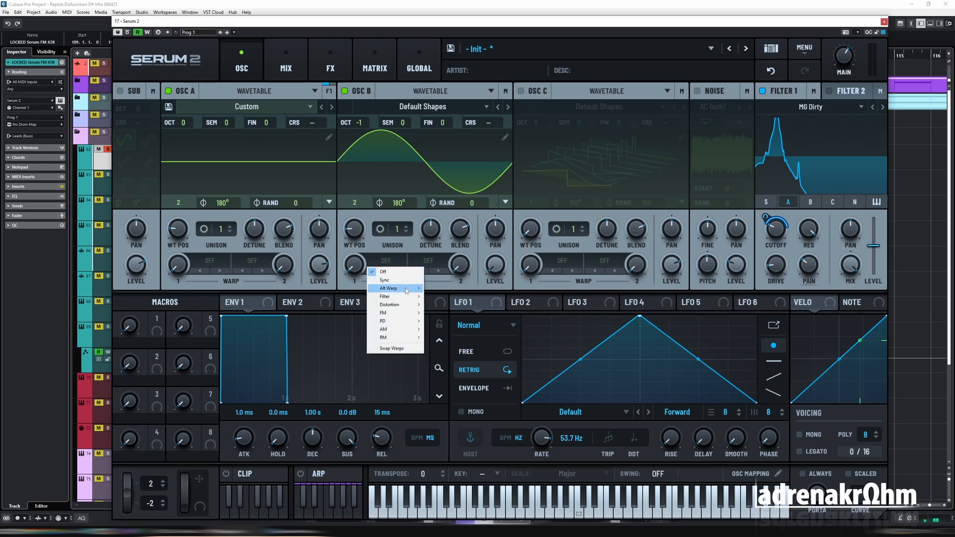
mouse_move(408, 294)
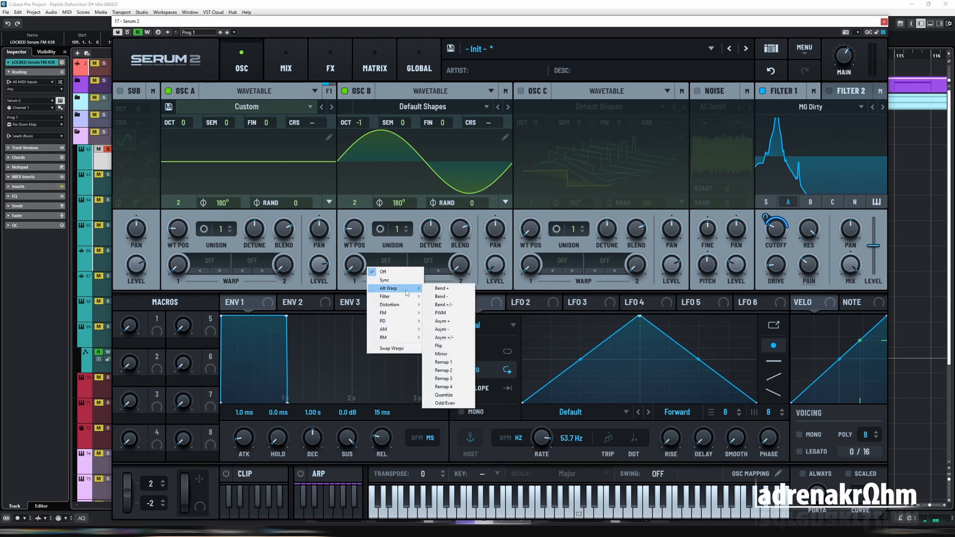
click(465, 291)
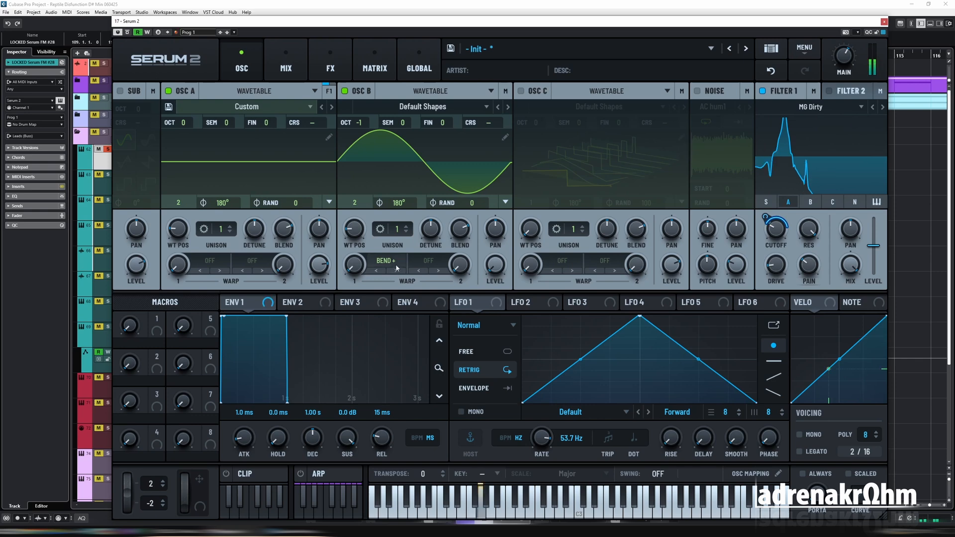
mouse_move(353, 255)
drag(354, 255, 351, 139)
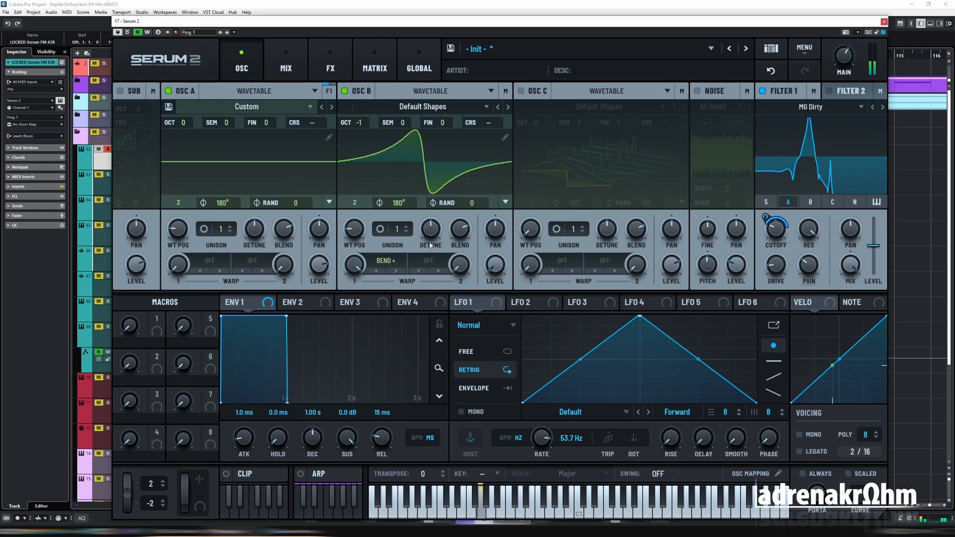
drag(355, 264, 353, 138)
drag(355, 264, 379, 165)
Step: Set oscillator B's second warp mode to Asym - from the Alt Warp group and raise its amount fully
click(427, 260)
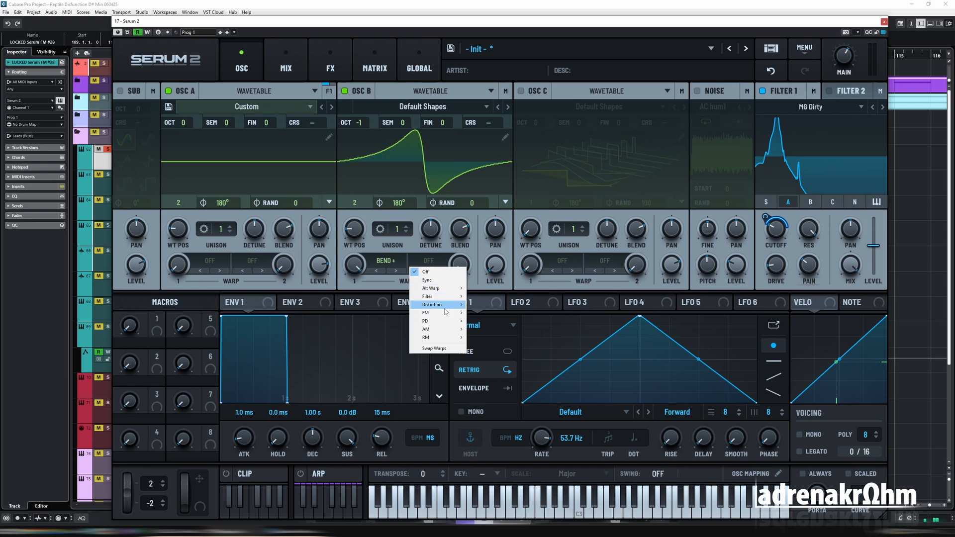
mouse_move(442, 289)
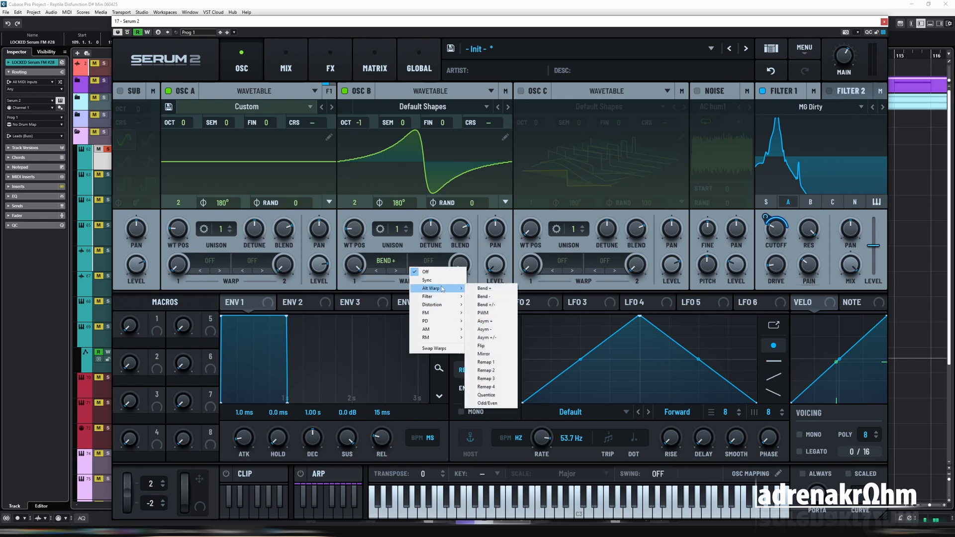
click(501, 326)
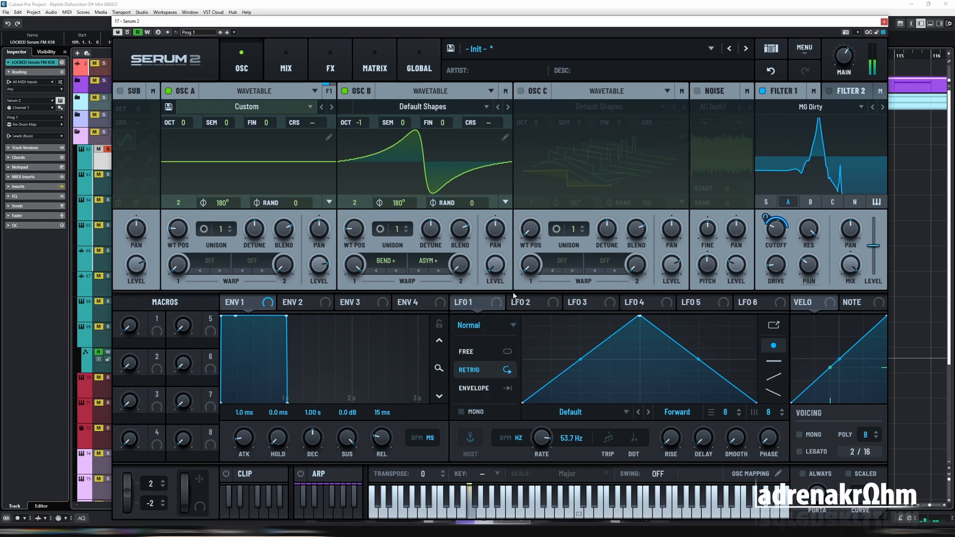
mouse_move(461, 265)
mouse_down()
mouse_move(470, 124)
mouse_move(479, 201)
mouse_move(491, 113)
mouse_move(482, 246)
mouse_move(463, 249)
mouse_up()
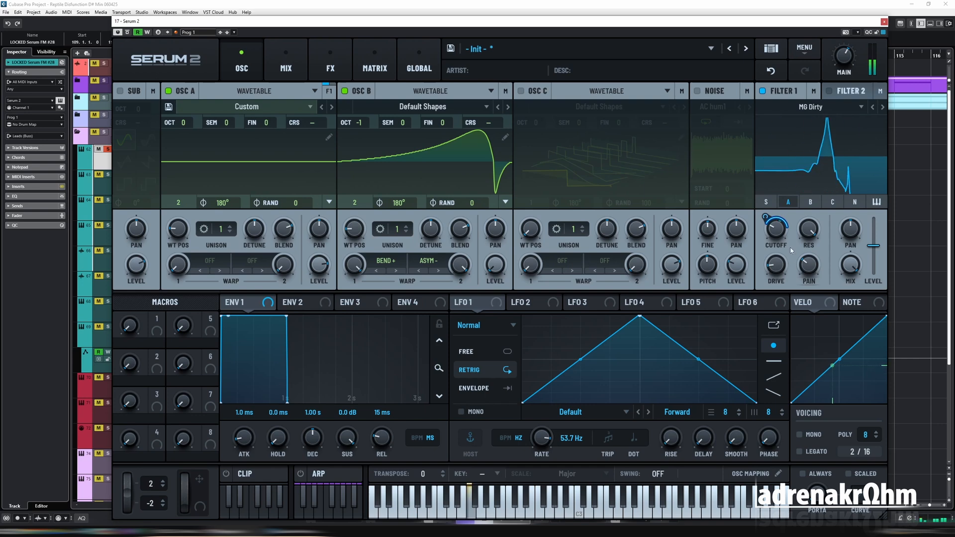
Step: Fine-tune Filter 1's cutoff and set the main volume to 54%
mouse_move(778, 228)
mouse_down()
mouse_move(780, 213)
mouse_move(780, 228)
mouse_up()
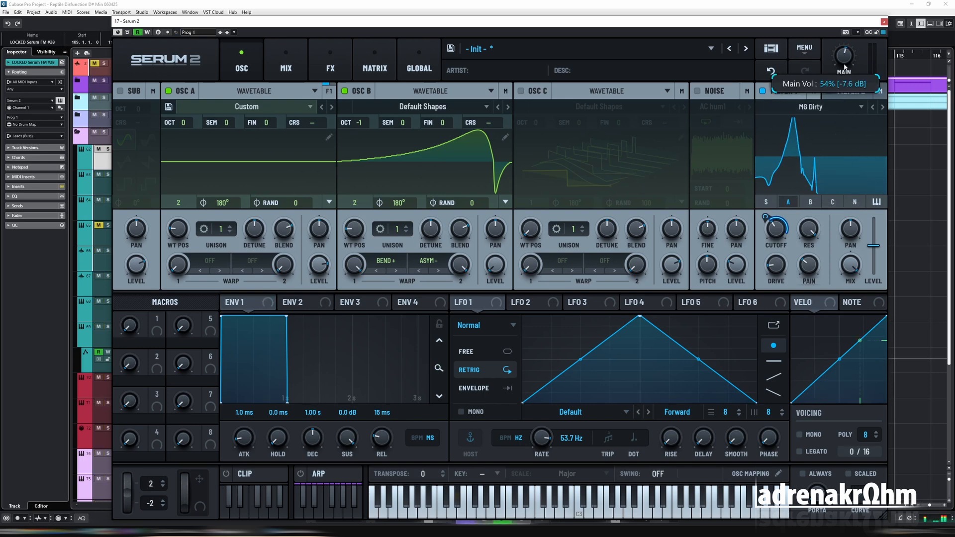
Step: Loop the LOCKED Serum FM #28 clips from bar 105 through bar 112 in Cubase and listen to them in the full arrangement
click(884, 21)
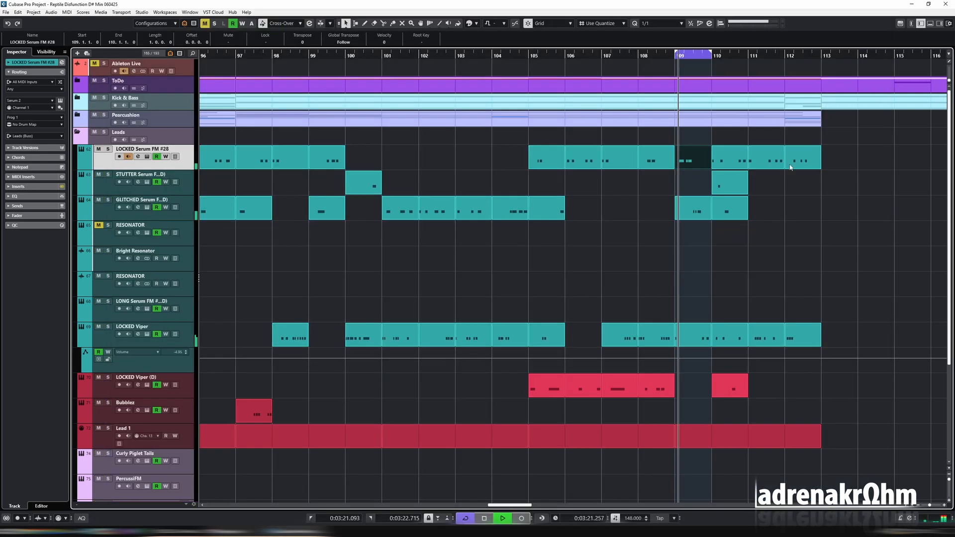
drag(561, 160, 542, 159)
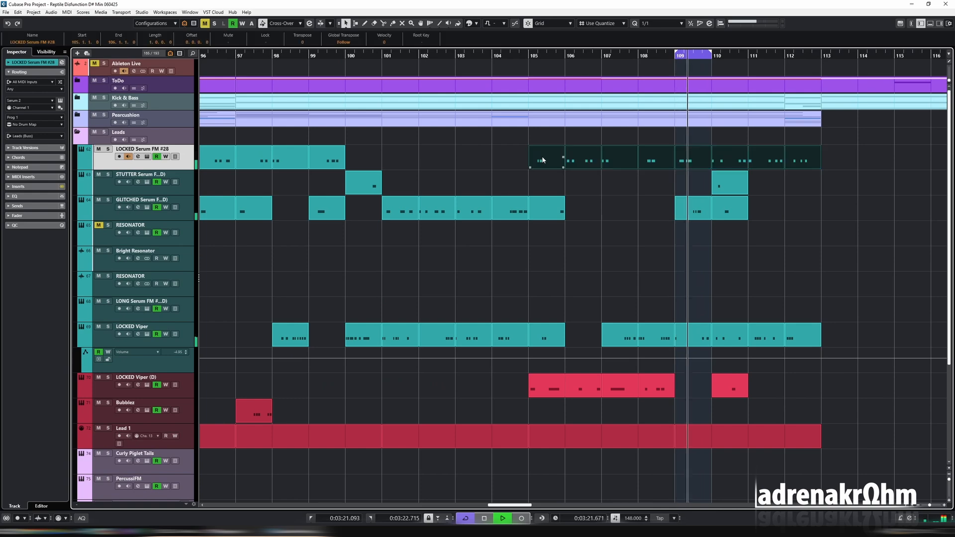
key(p)
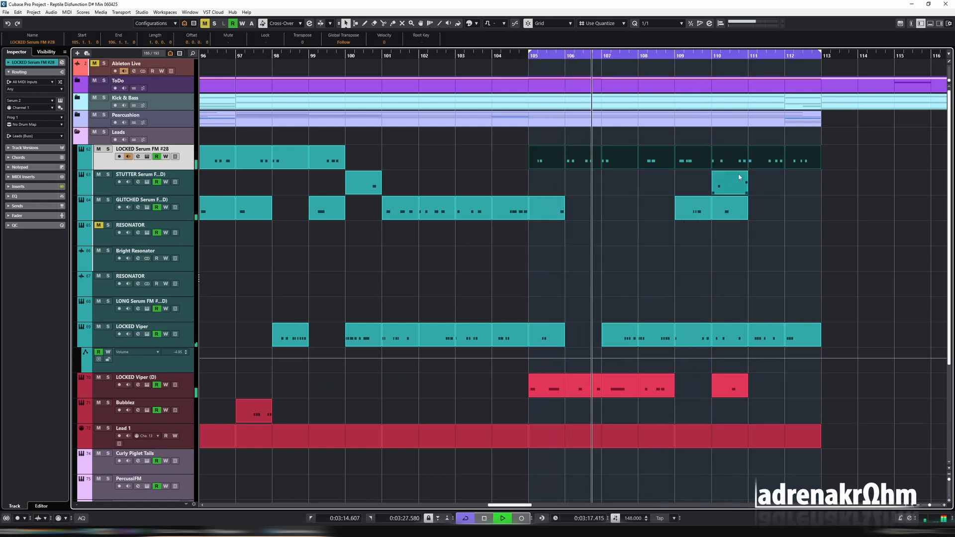
key(e)
click(714, 263)
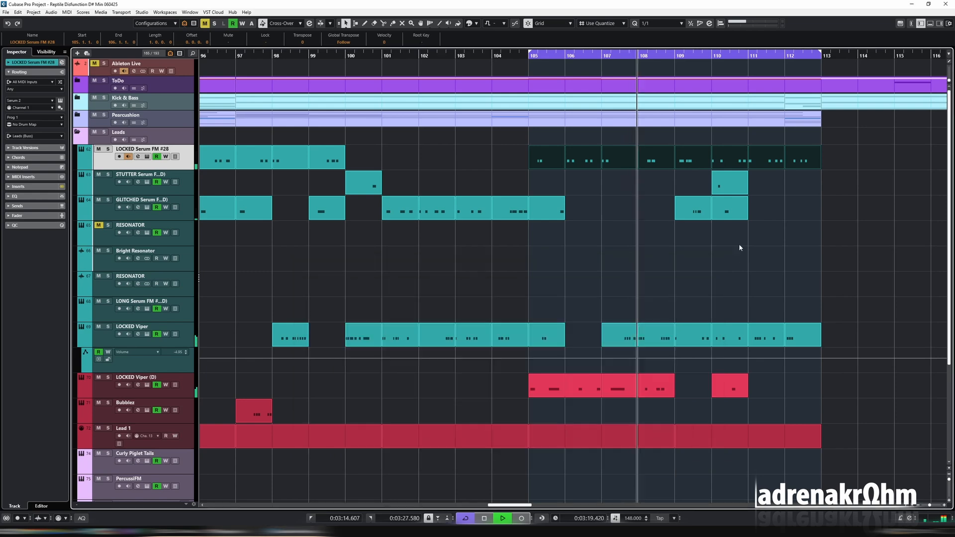
key(alt+shift+i)
mouse_move(848, 57)
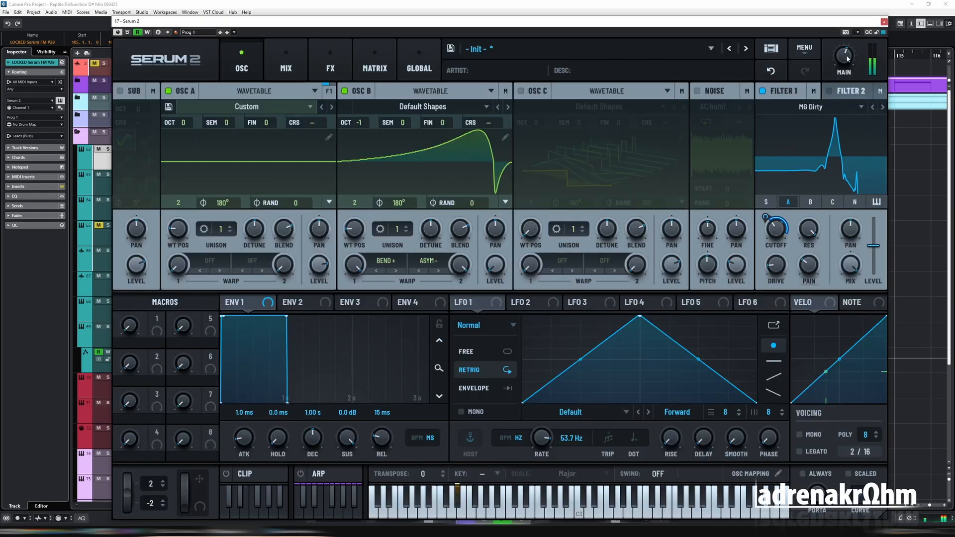
key(alt+shift+i)
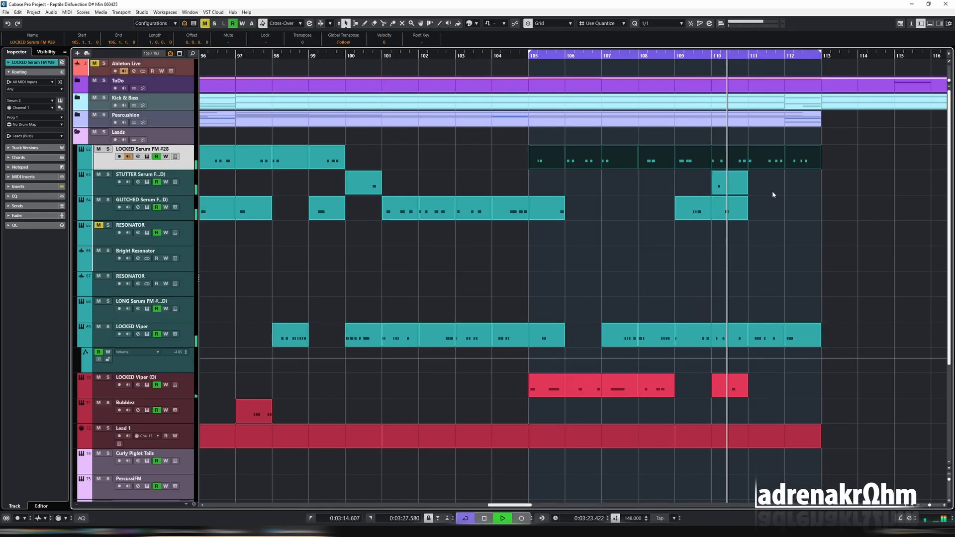
Step: Narrow the playback loop to the bar 109 clip on the LOCKED Serum FM #28 track
drag(681, 139, 731, 162)
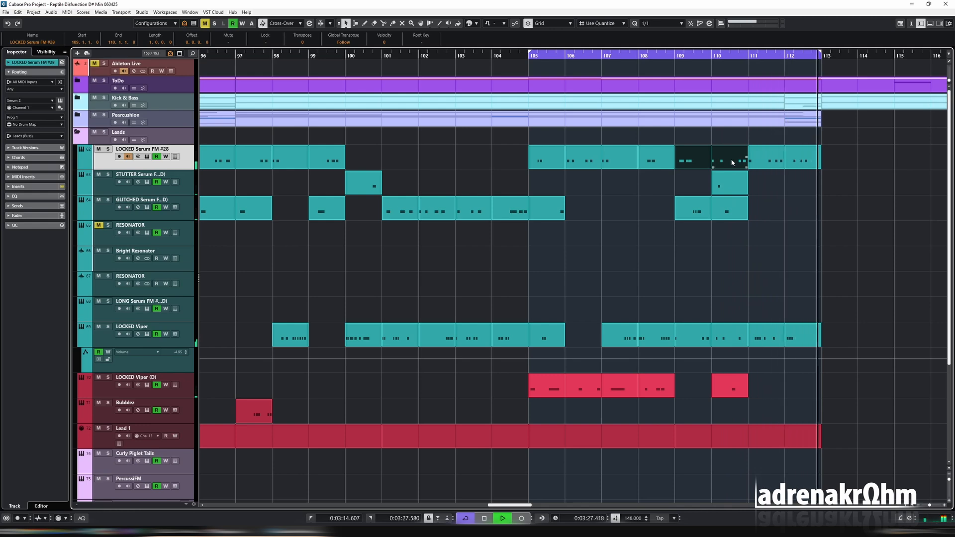
key(p)
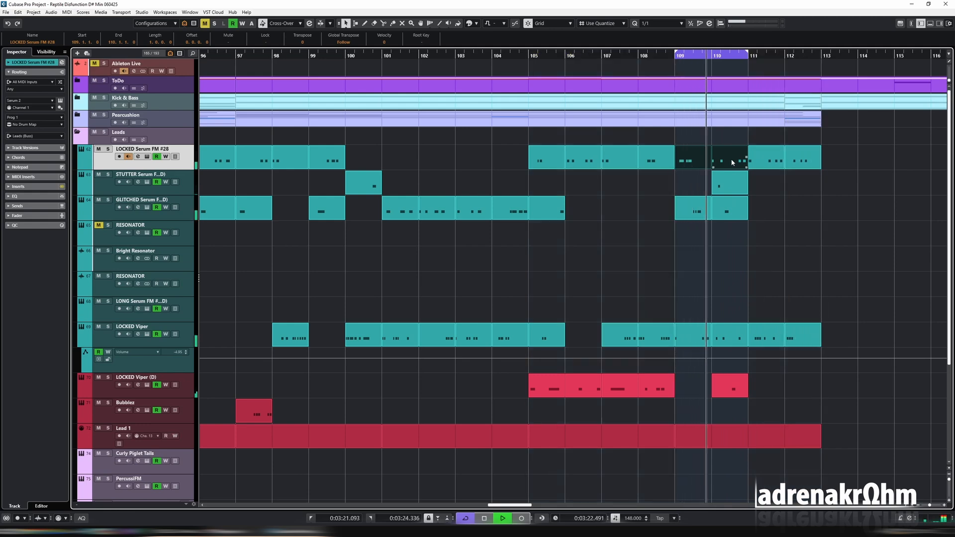
click(689, 167)
key(p)
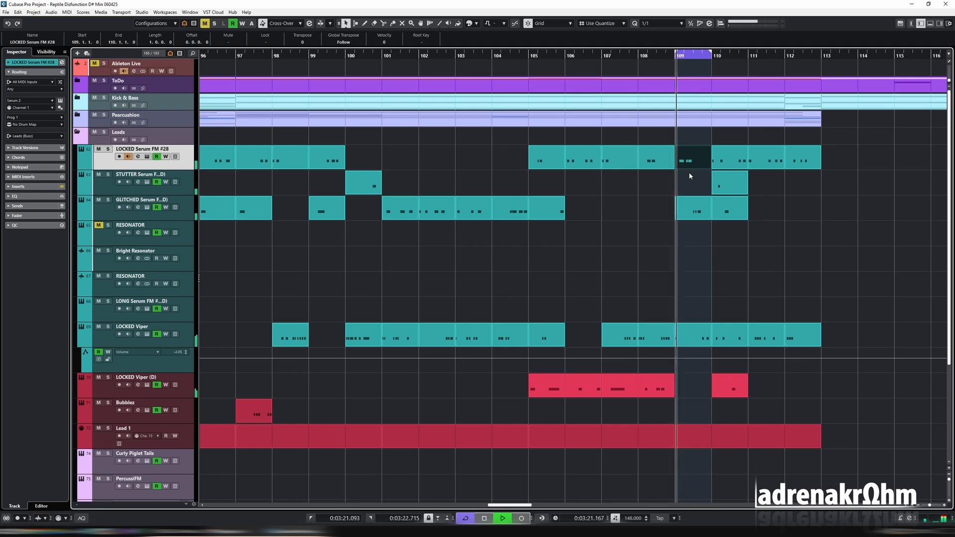
Step: In the track's Serum 2 instrument, check the modulation matrix and assign NoteOn Rand1 as modulation source for oscillator B's first warp amount
click(147, 156)
click(375, 63)
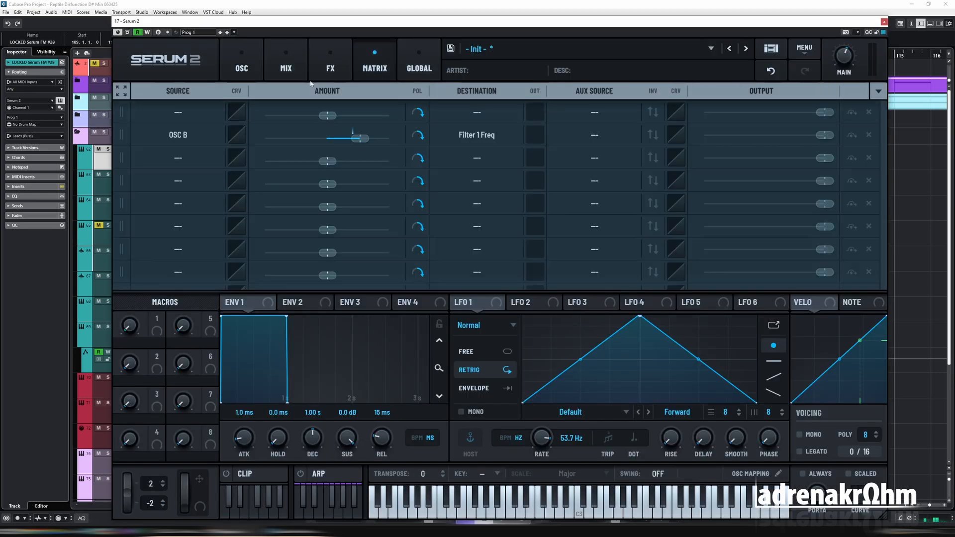
click(241, 64)
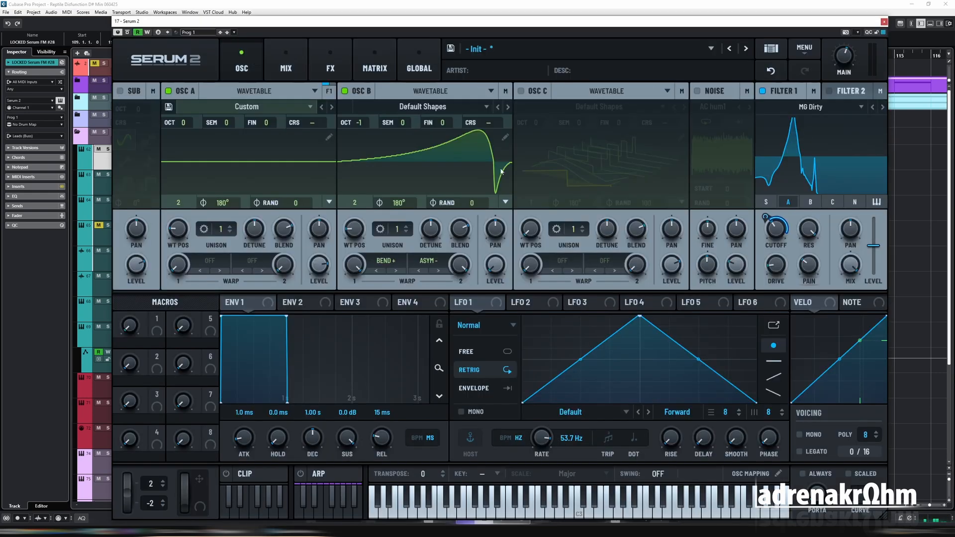
right_click(356, 271)
mouse_move(392, 287)
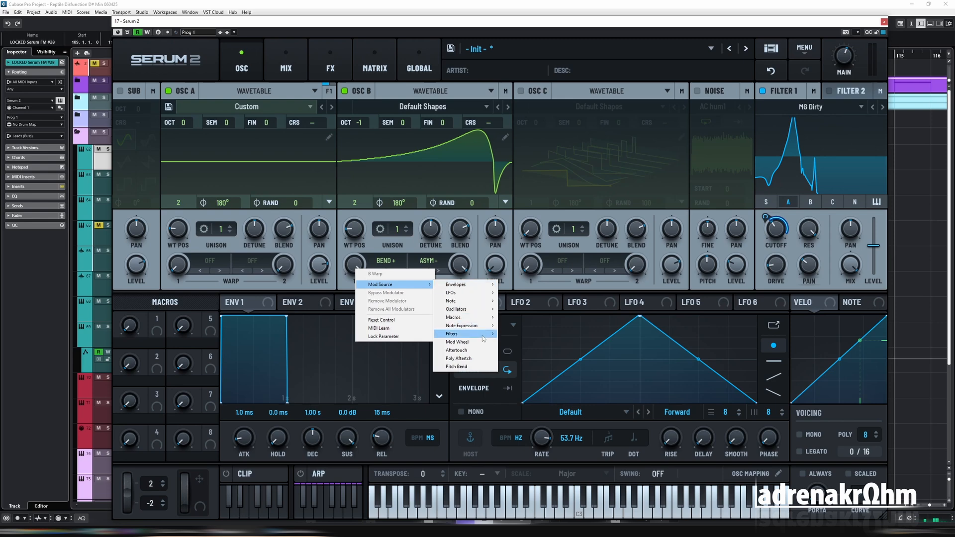
mouse_move(470, 301)
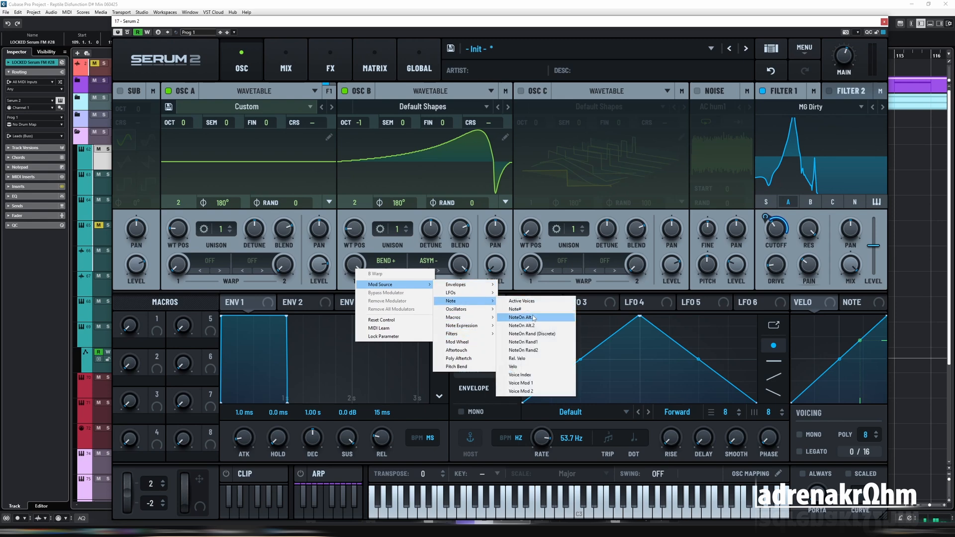
click(542, 343)
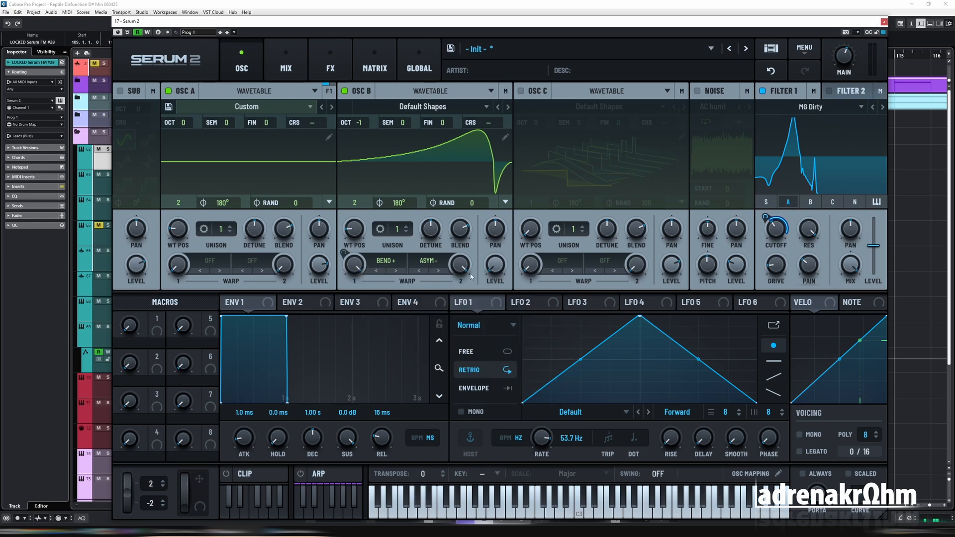
Step: Assign NoteOn Rand2 as modulation source for oscillator B's second warp amount and adjust the modulation amounts in the matrix
right_click(467, 272)
mouse_move(498, 284)
mouse_move(580, 302)
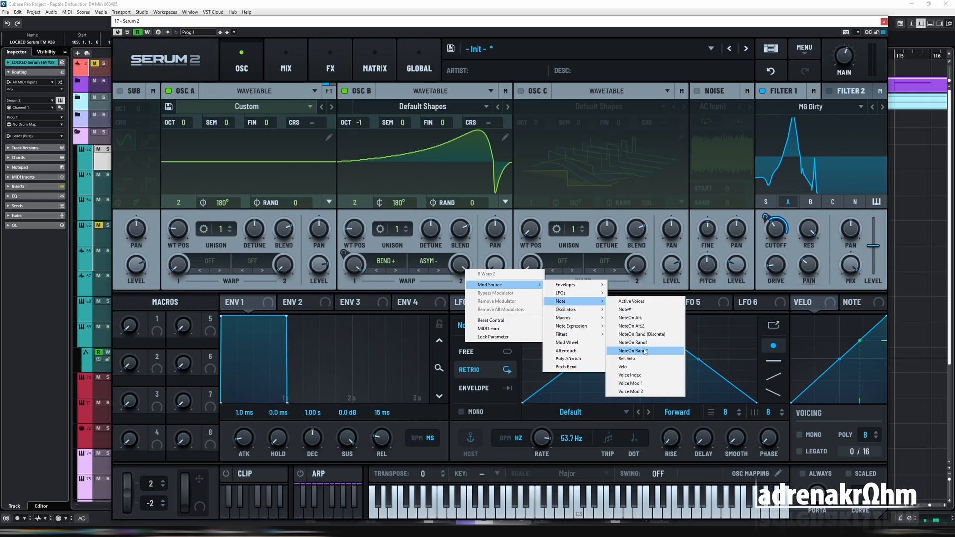
click(641, 350)
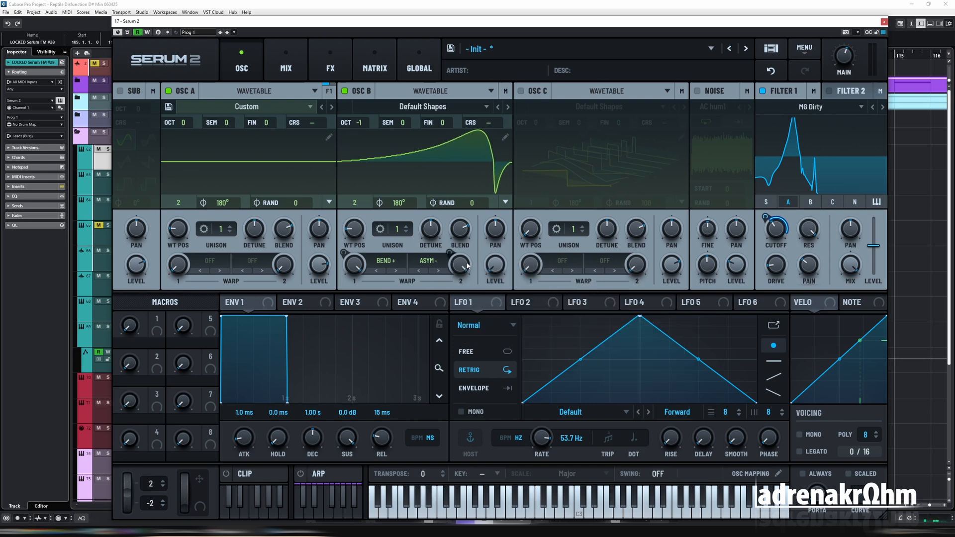
click(374, 62)
drag(326, 161, 234, 162)
drag(316, 117, 296, 118)
click(233, 68)
Step: Route Filter 1 into Filter 2, and set Filter 2 to High 24 with a slightly lower cutoff
click(814, 91)
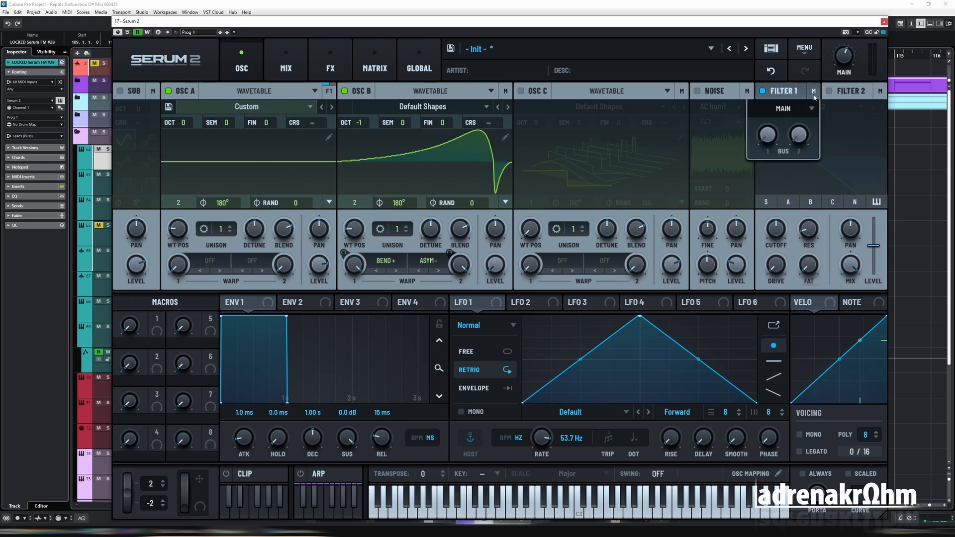
click(804, 110)
click(785, 120)
click(794, 110)
mouse_move(795, 118)
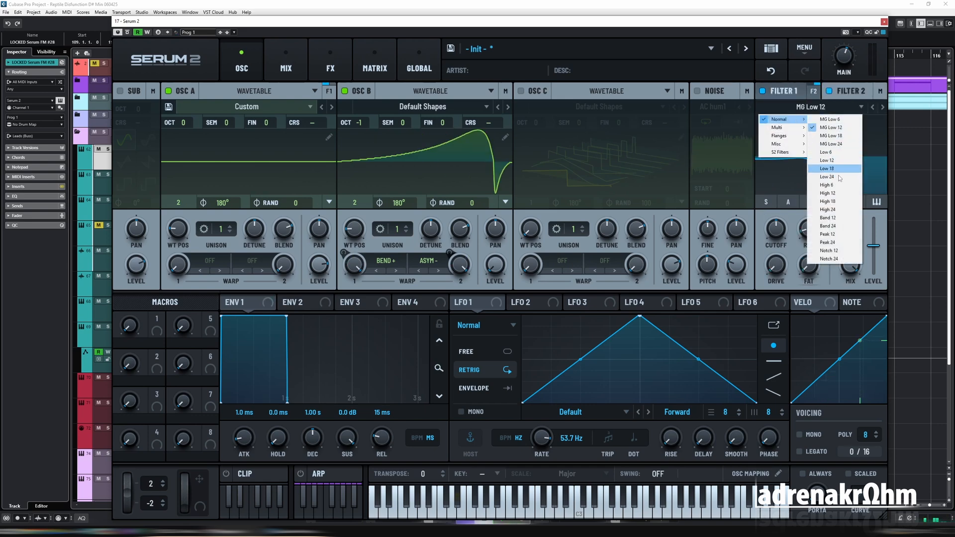
click(842, 214)
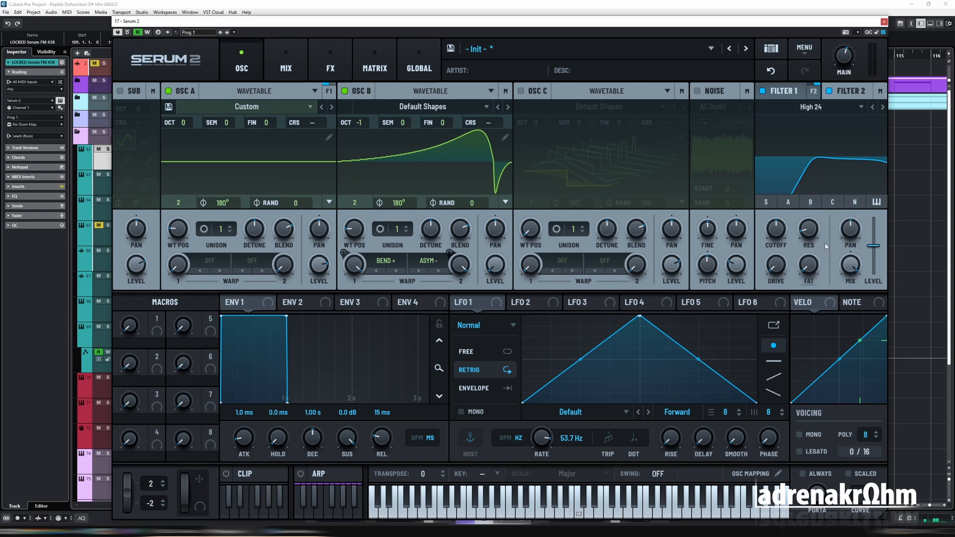
mouse_move(782, 232)
mouse_down()
mouse_move(789, 197)
mouse_move(802, 228)
mouse_move(781, 260)
mouse_move(780, 249)
mouse_up()
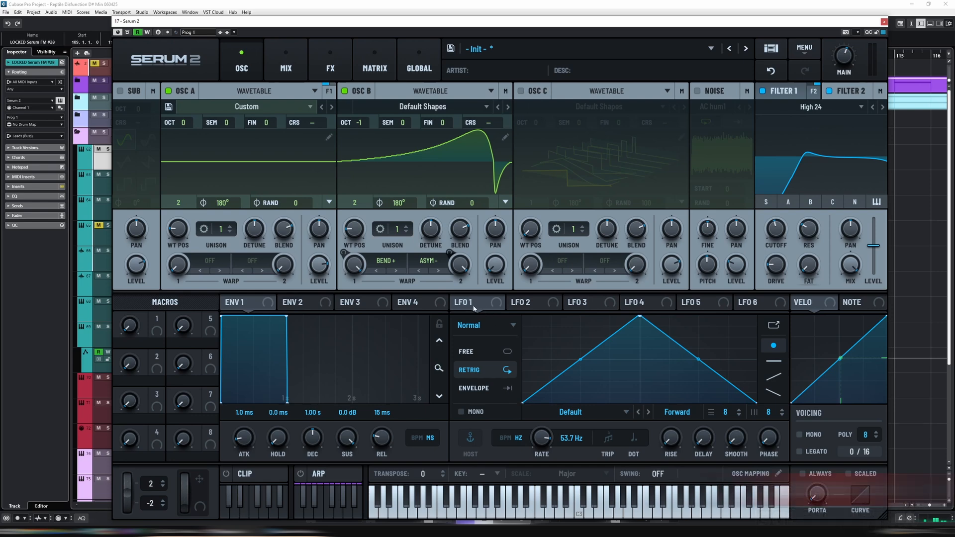
Step: Modulate Filter 2's cutoff with LFO 1, set to a free-running Chaos: Lorenz synced at 2 bar
drag(465, 302, 773, 231)
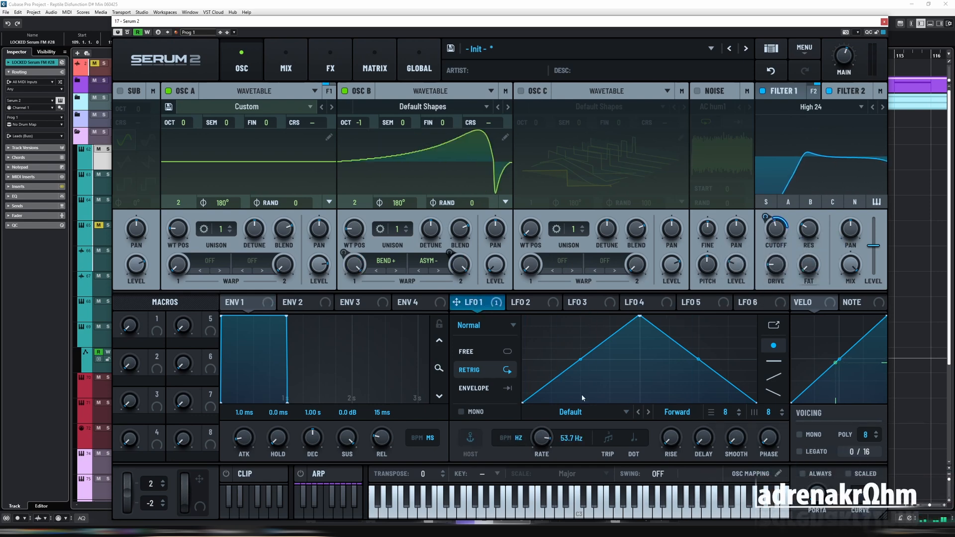
click(511, 440)
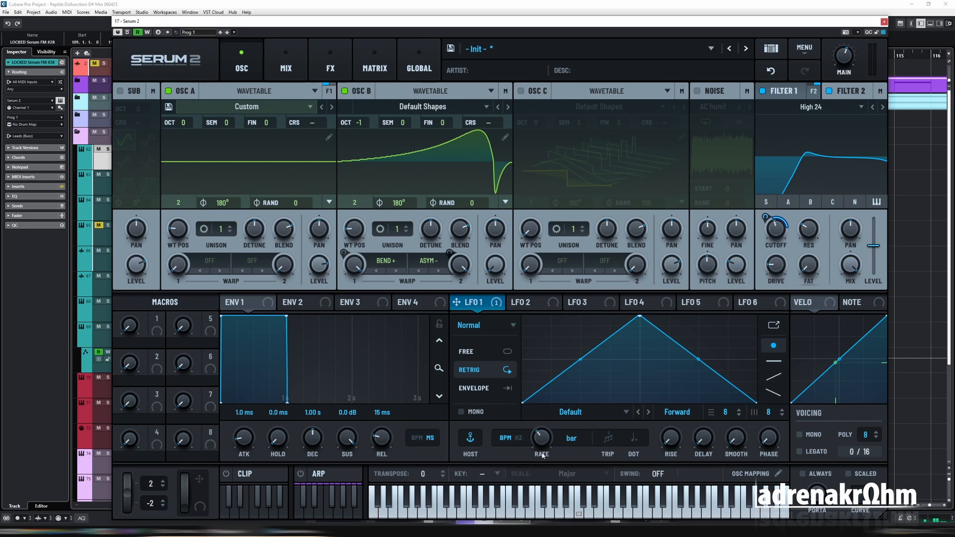
click(509, 352)
click(485, 325)
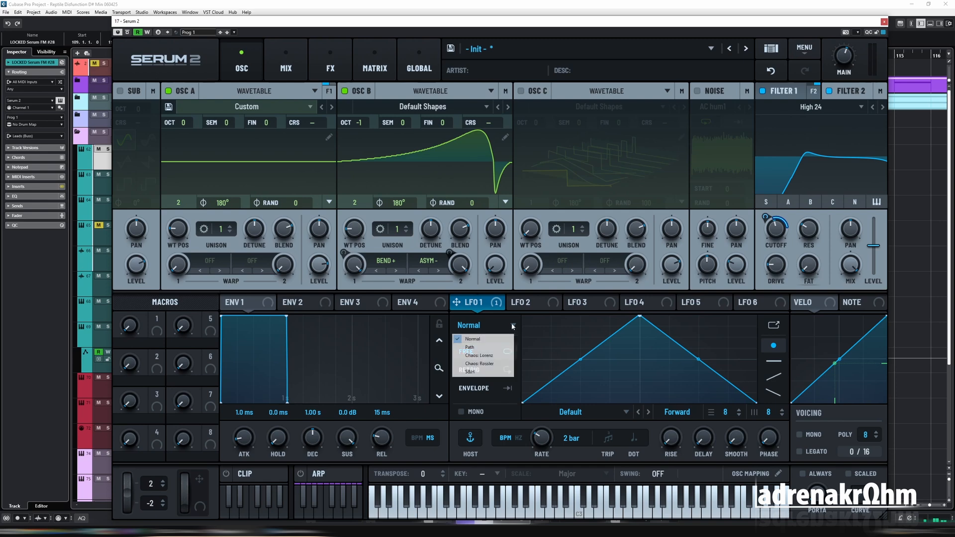
click(477, 342)
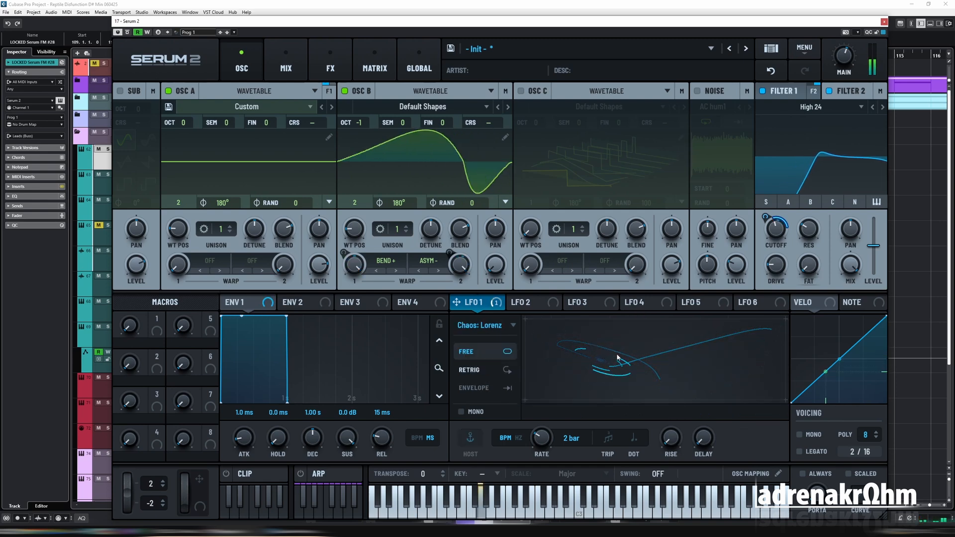
Step: Add Delay and Hyper/Dimension effects to the main effects chain, with Hyper/Dimension placed before Delay
click(375, 68)
click(329, 68)
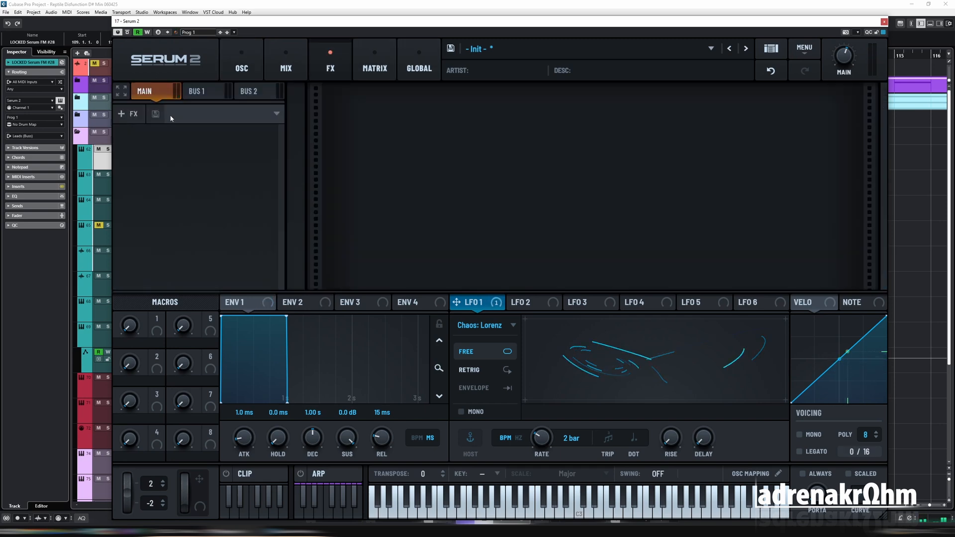
click(128, 113)
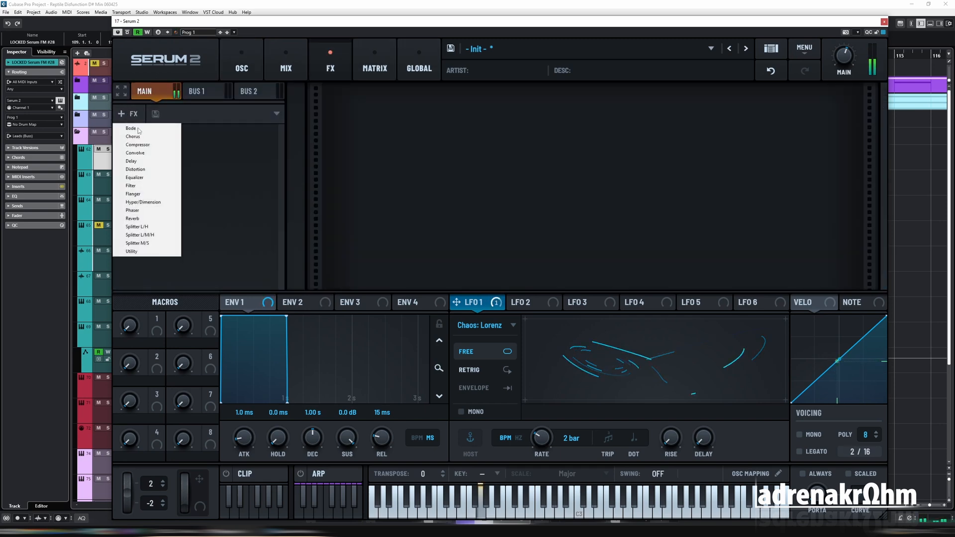
click(148, 162)
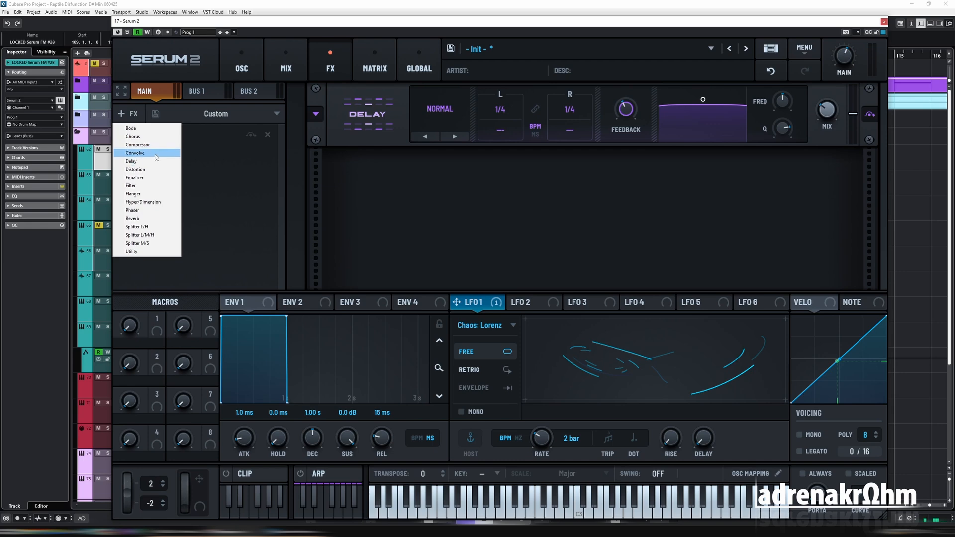
click(154, 202)
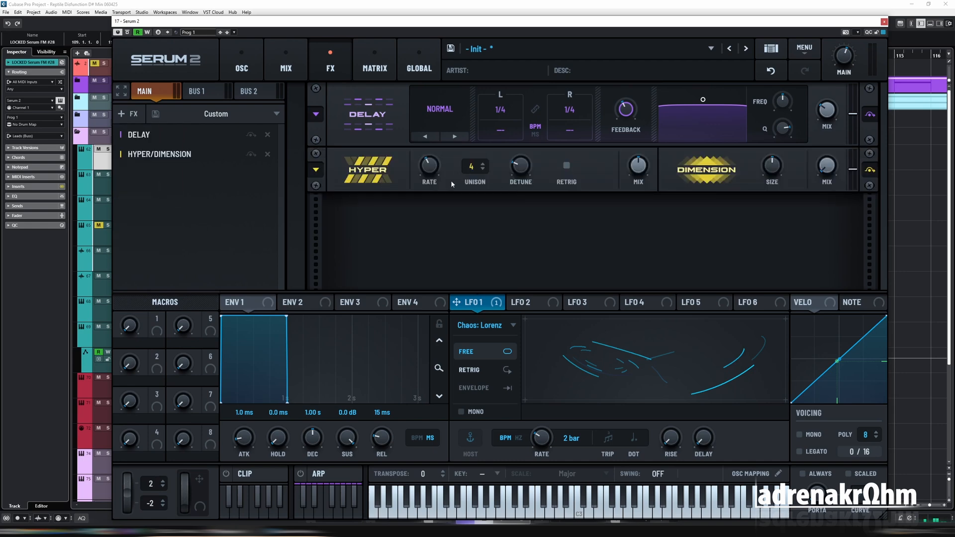
drag(201, 156, 201, 133)
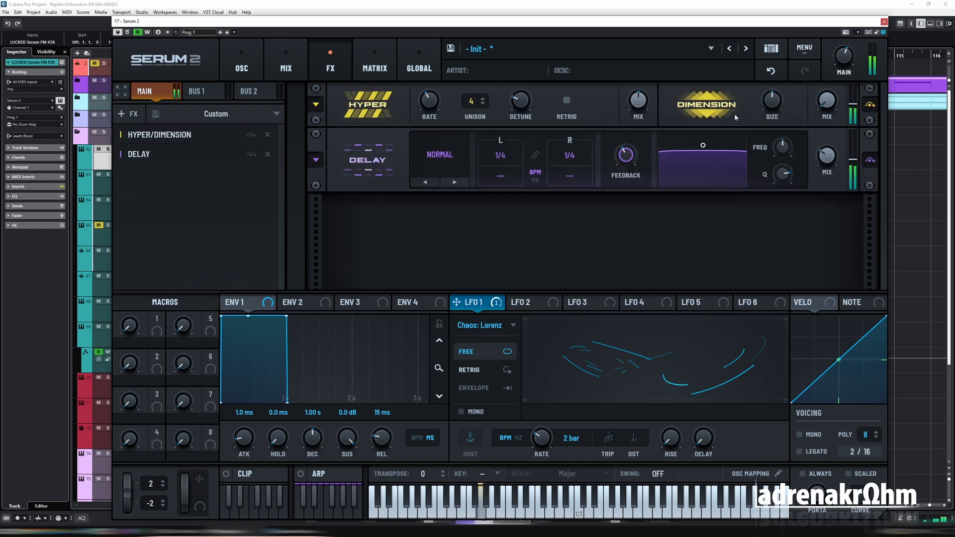
Step: Adjust the Hyper and Dimension mix amounts, and set the delay to linked 1/8 Dot times with a narrower filter band
drag(638, 101, 641, 152)
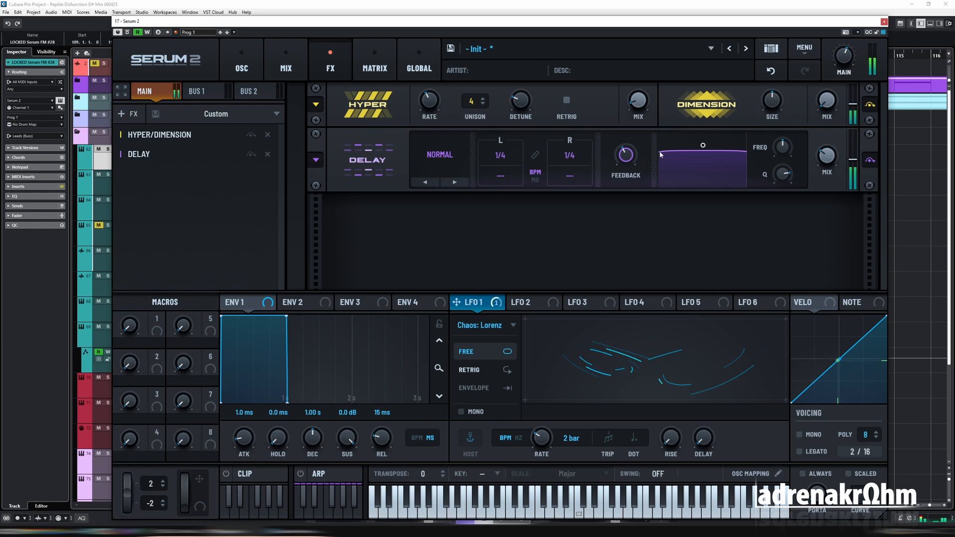
drag(830, 111, 830, 103)
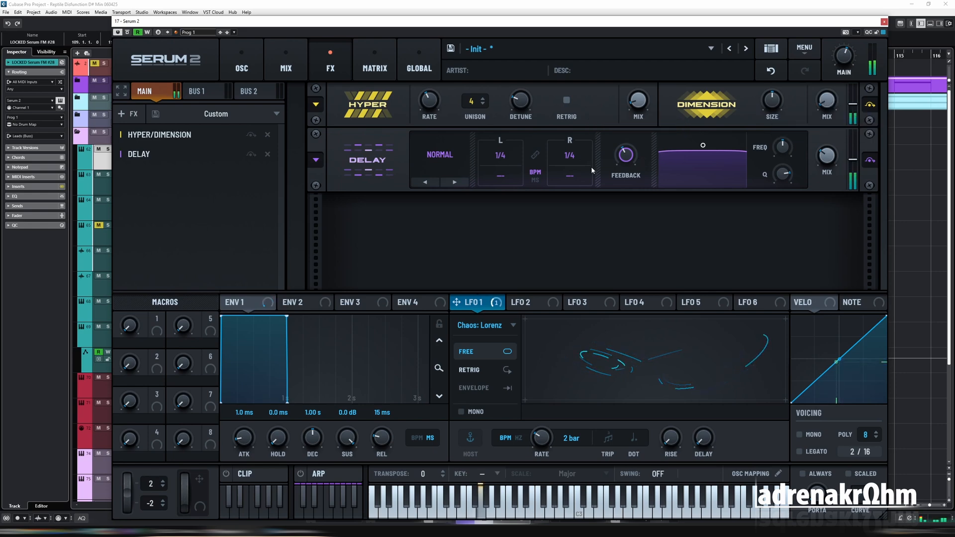
mouse_move(501, 155)
mouse_down()
mouse_move(516, 130)
mouse_move(511, 178)
mouse_move(503, 158)
mouse_up()
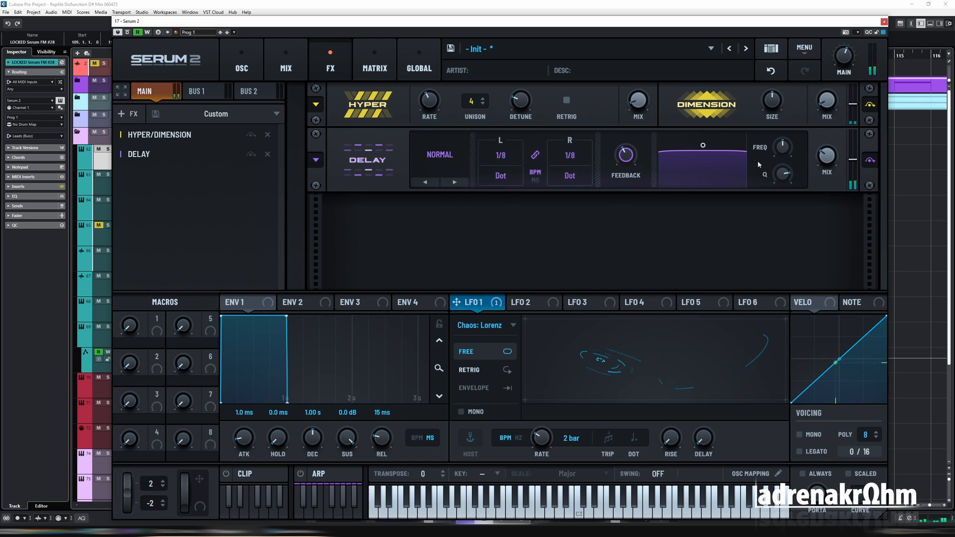
drag(705, 148, 715, 169)
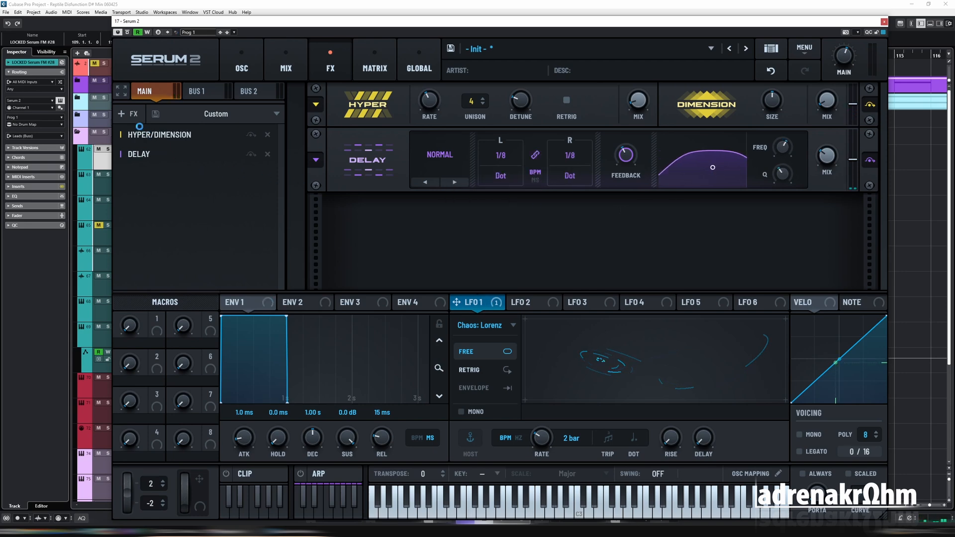
Step: Add a Reverb after the Delay and set its type to Vintage
click(129, 114)
click(144, 179)
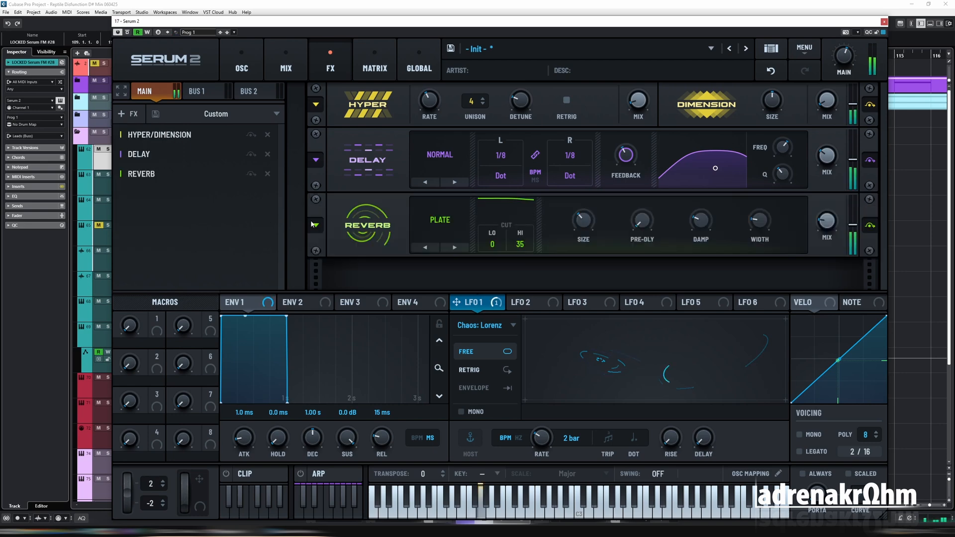
click(446, 219)
click(432, 261)
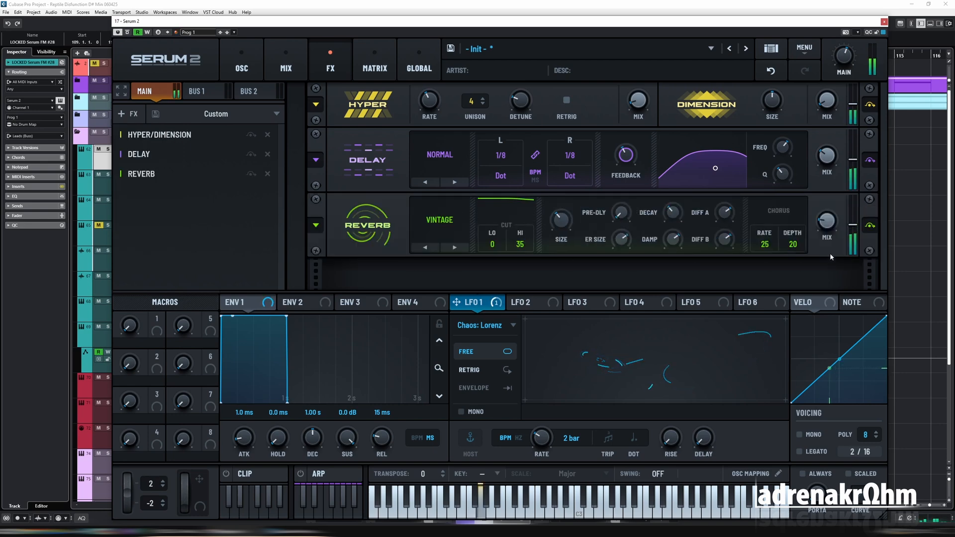
mouse_move(829, 229)
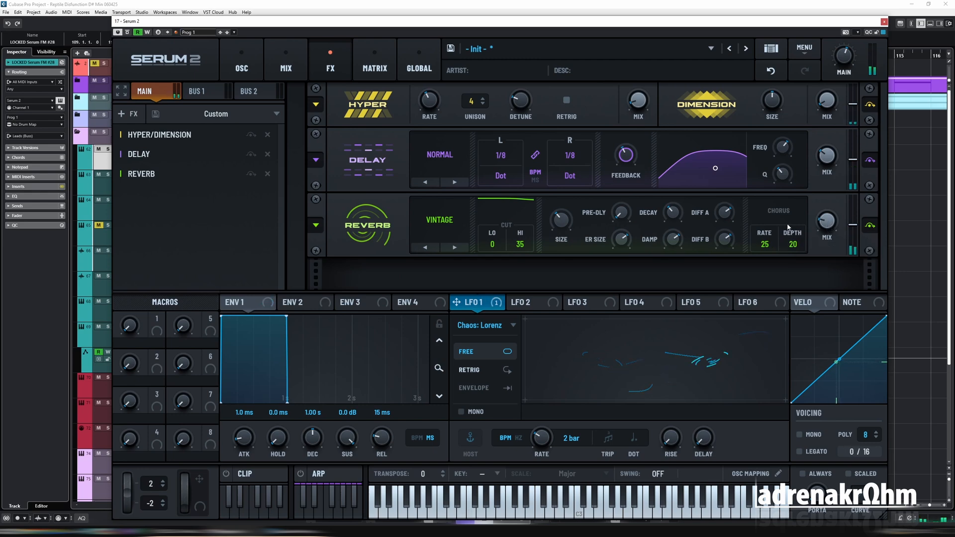
click(242, 65)
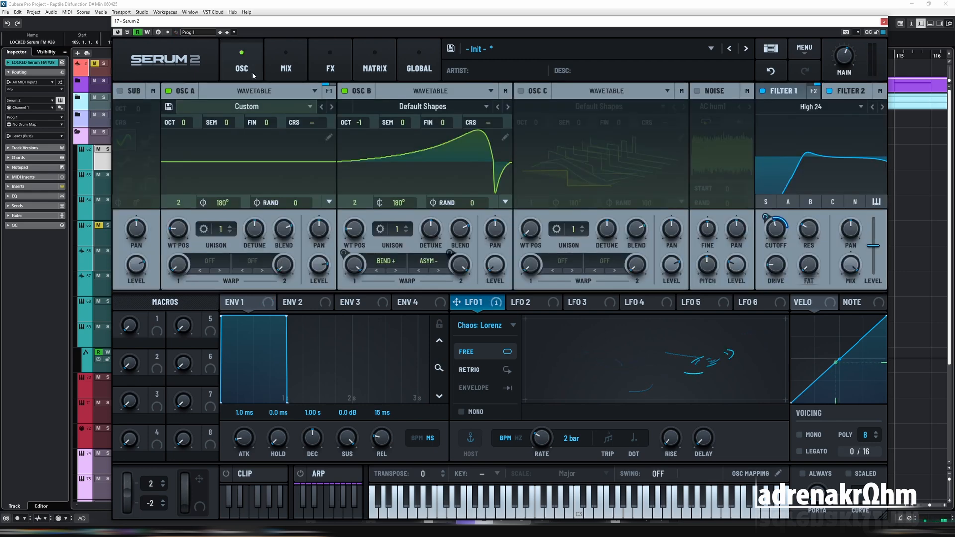
click(363, 74)
click(330, 68)
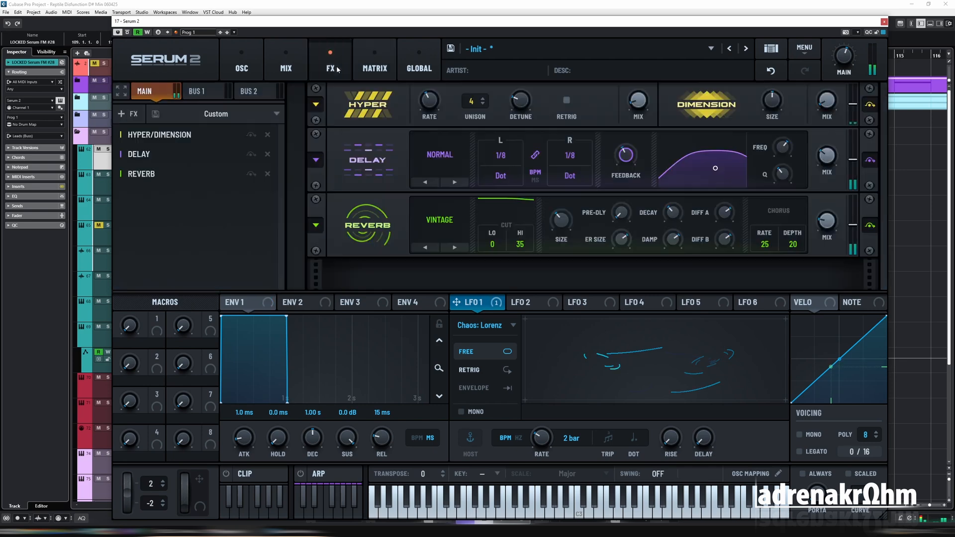
click(286, 66)
click(242, 68)
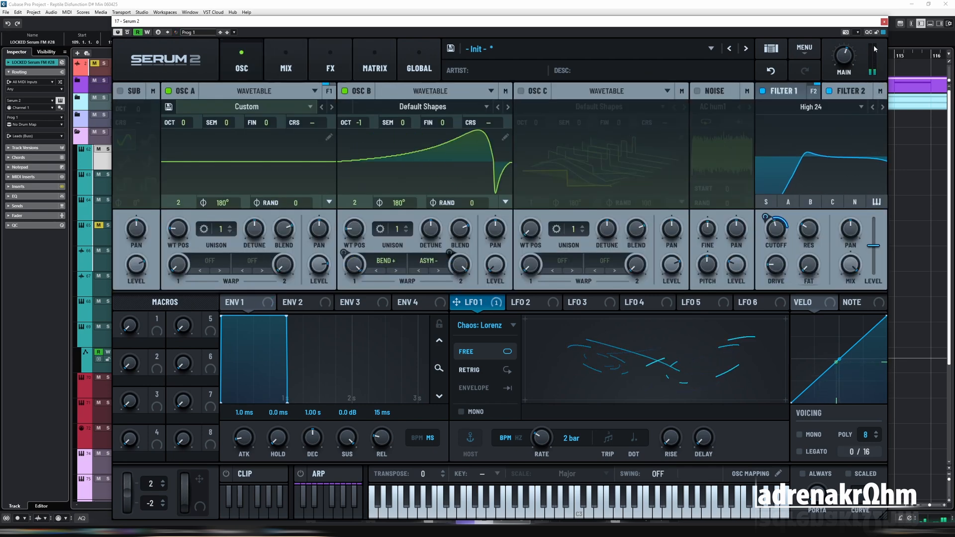
Step: Return to the Cubase arrangement and play the LOCKED Serum FM #28 clips in a loop from bar 105 through bar 112
click(884, 21)
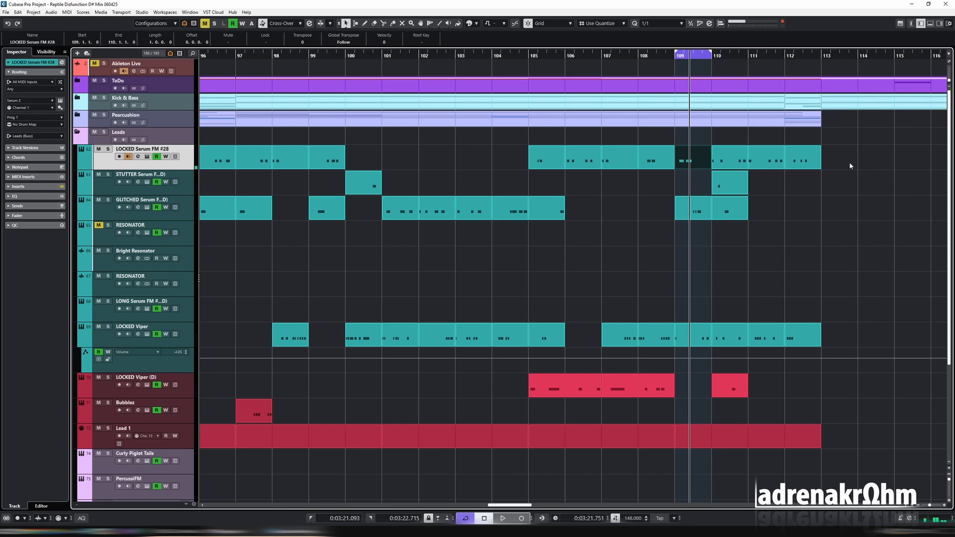
drag(849, 162, 531, 163)
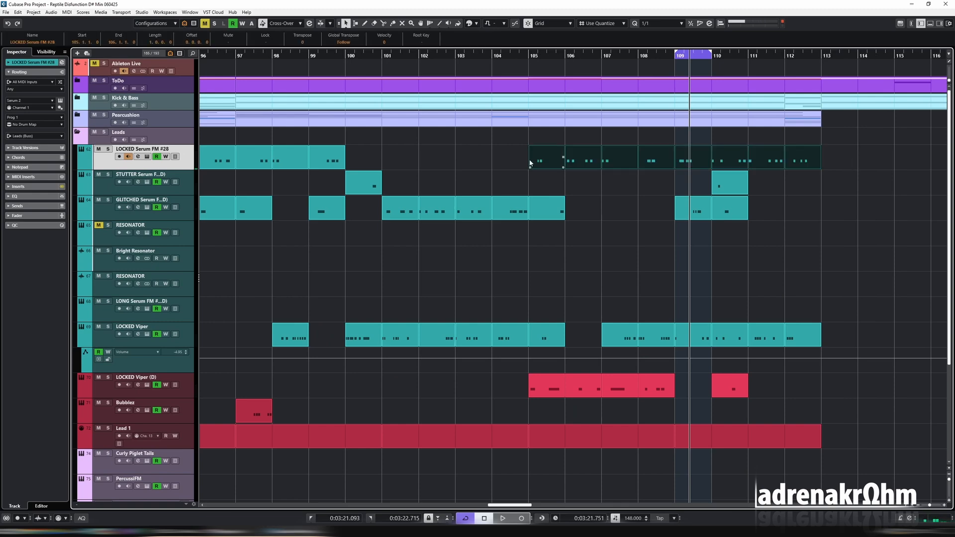
key(p)
key(space)
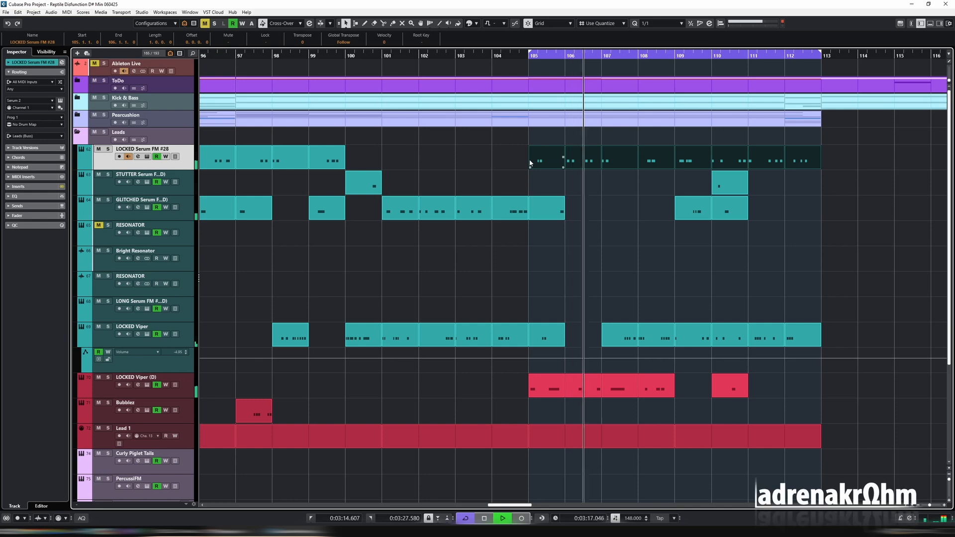
Step: Adjust the LOCKED Serum FM #28 track's volume fader in its channel settings during playback
key(e)
drag(681, 349, 685, 341)
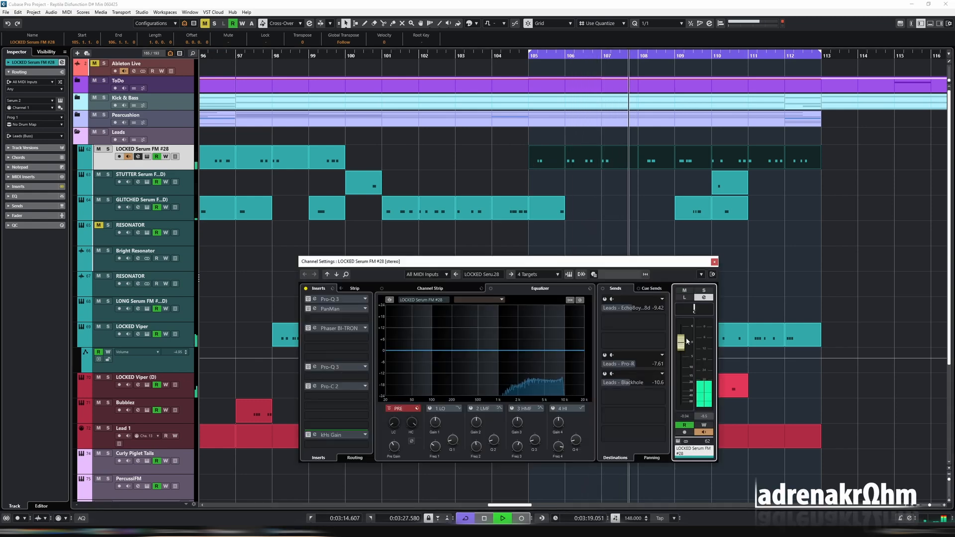
key(e)
Step: Reopen the track's Serum 2 instrument and bring up Filter 1's settings
key(shift+e)
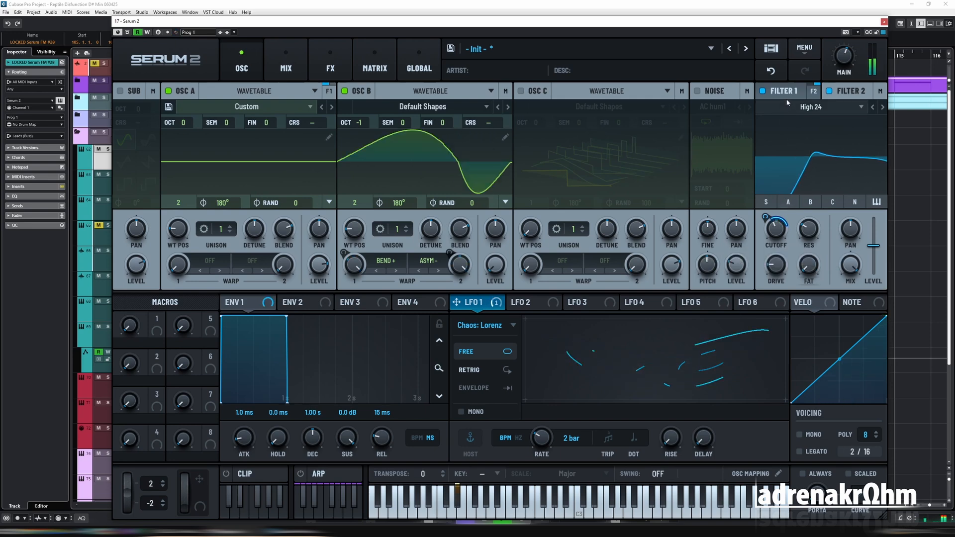
click(845, 91)
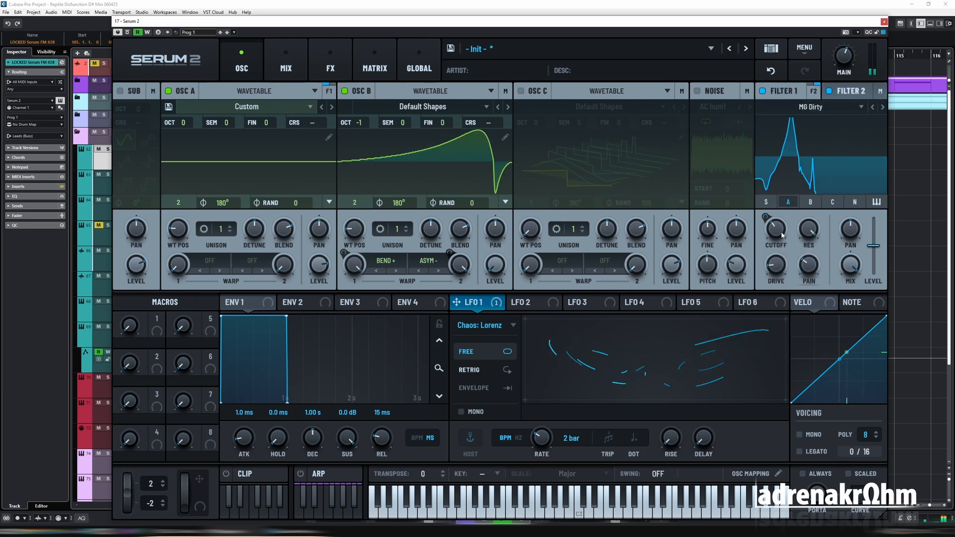